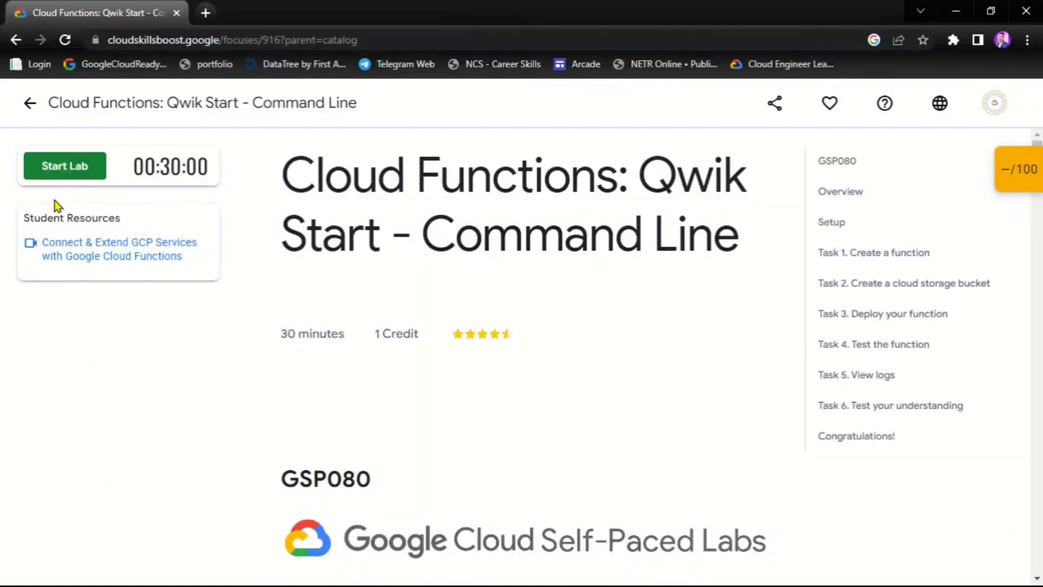
- Launch the lab, pass the mountain-image reCAPTCHA, and copy the issued lab password
left_click(74, 170)
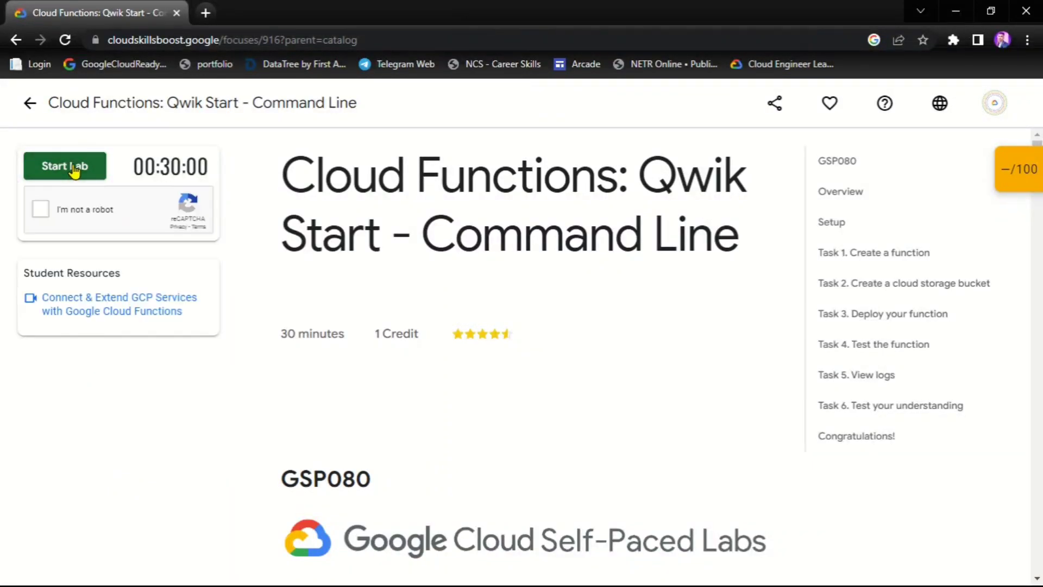
left_click(35, 209)
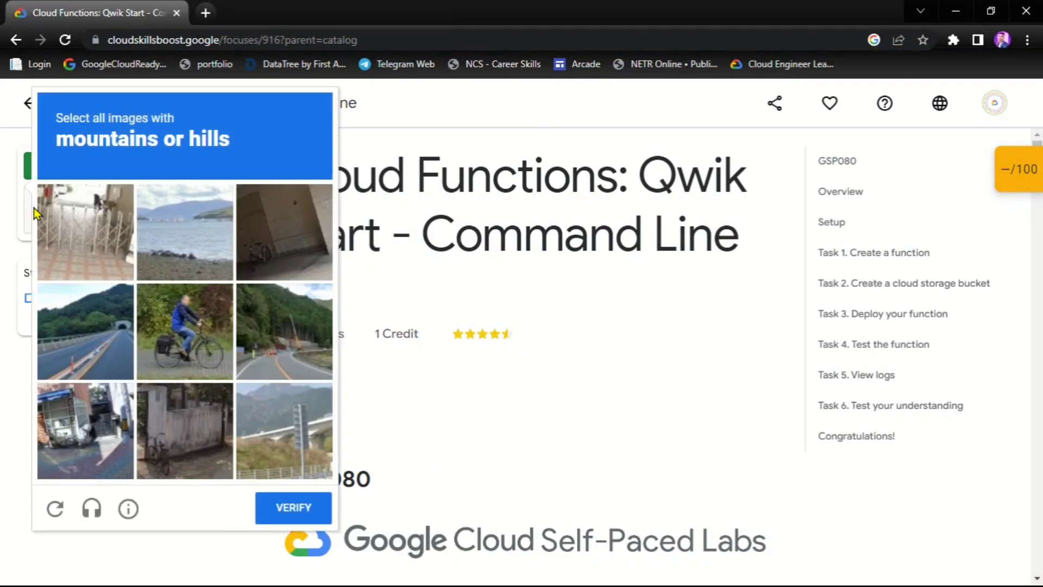
left_click(284, 344)
left_click(184, 232)
left_click(99, 327)
left_click(284, 430)
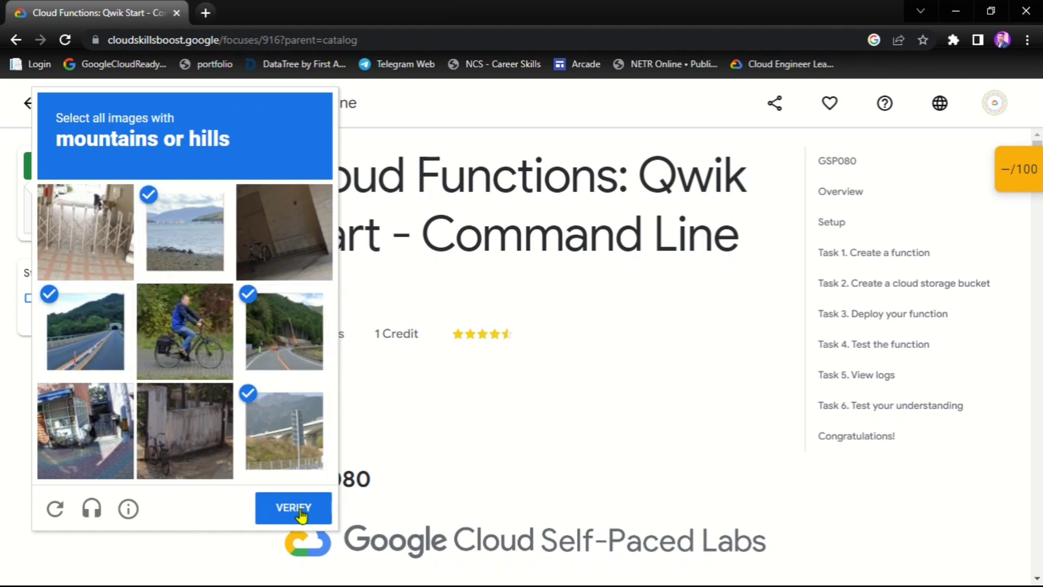
left_click(293, 508)
left_click(386, 372)
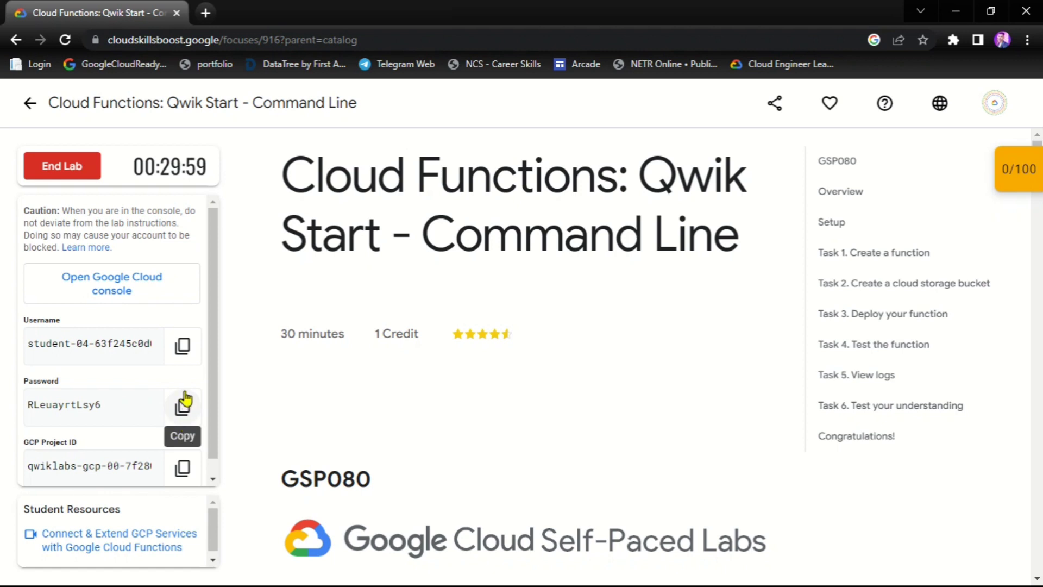
left_click(183, 406)
right_click(148, 283)
- Sign in to the Cloud console in an incognito window using the lab account e-mail and password
left_click(187, 333)
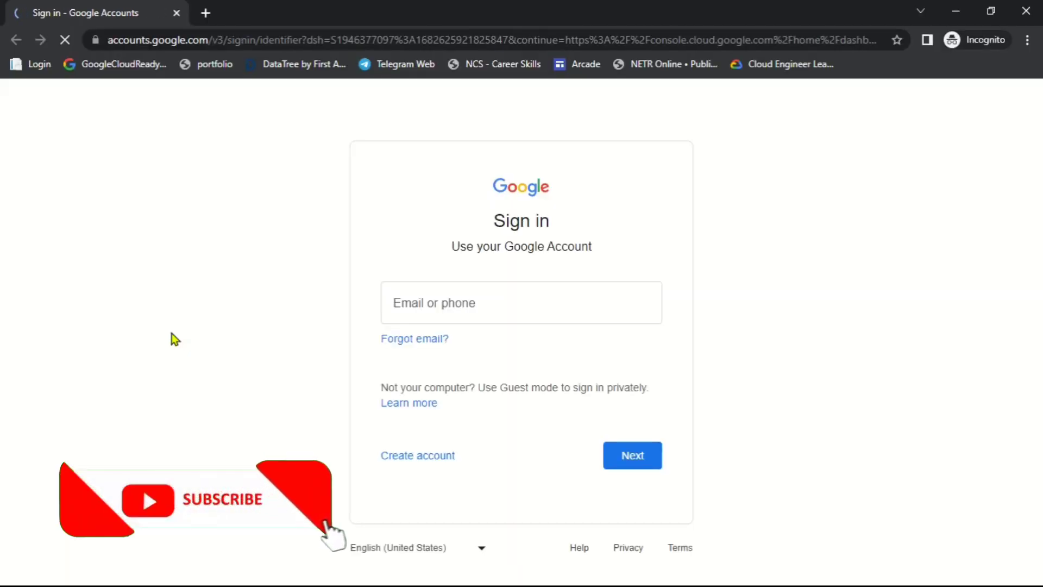
key("ctrl+v")
key("Return")
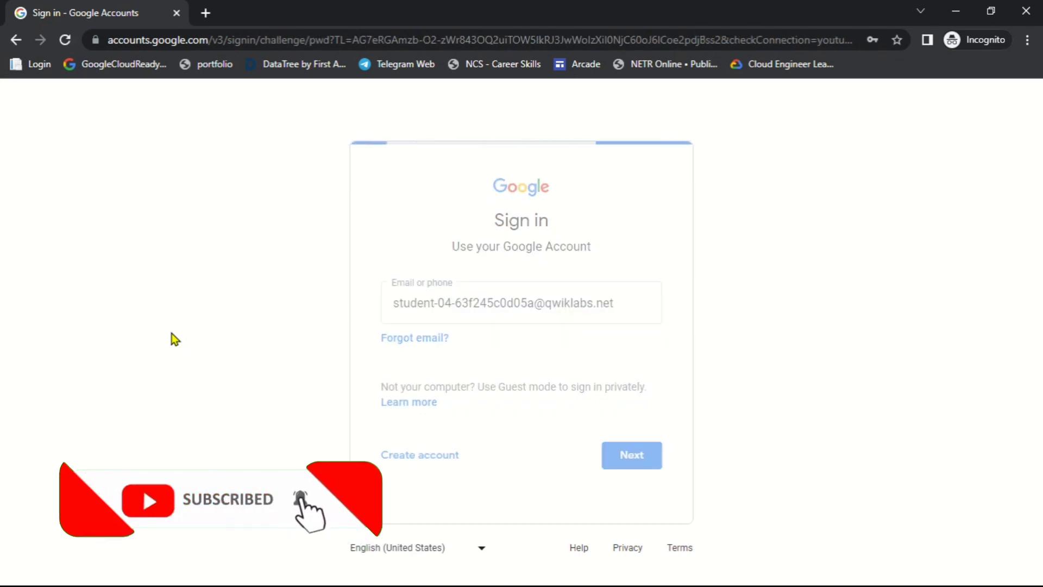
key("ctrl+v")
key("Return")
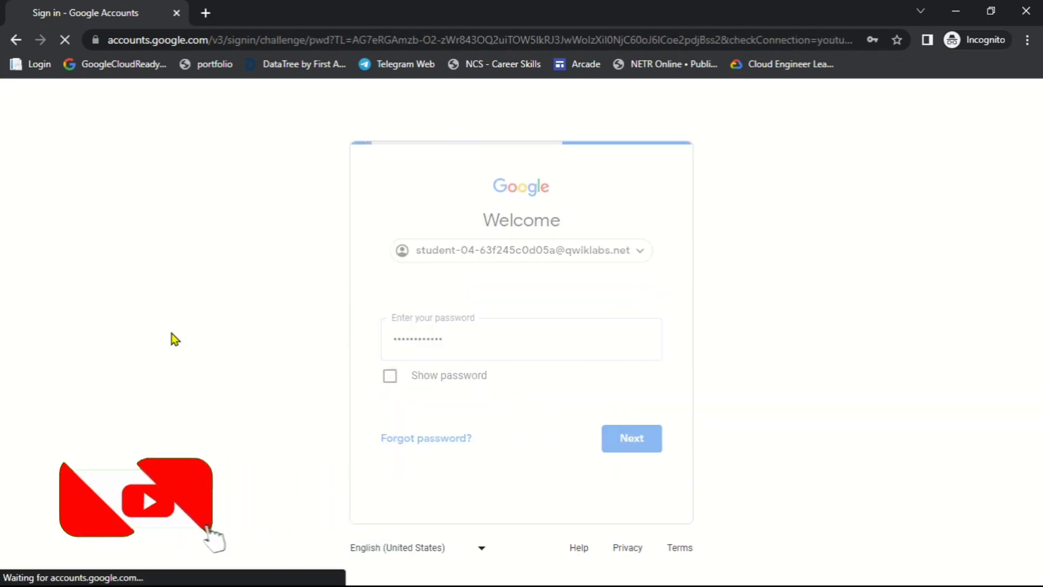
left_click(330, 500)
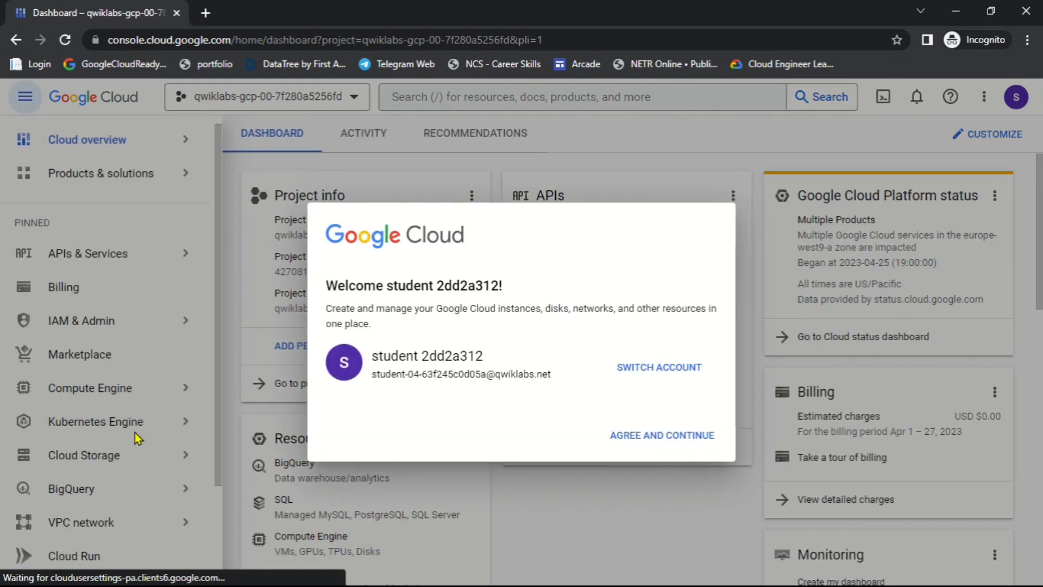
- Accept the Terms of Service, then activate Cloud Shell enlarged to fill the page
left_click(331, 431)
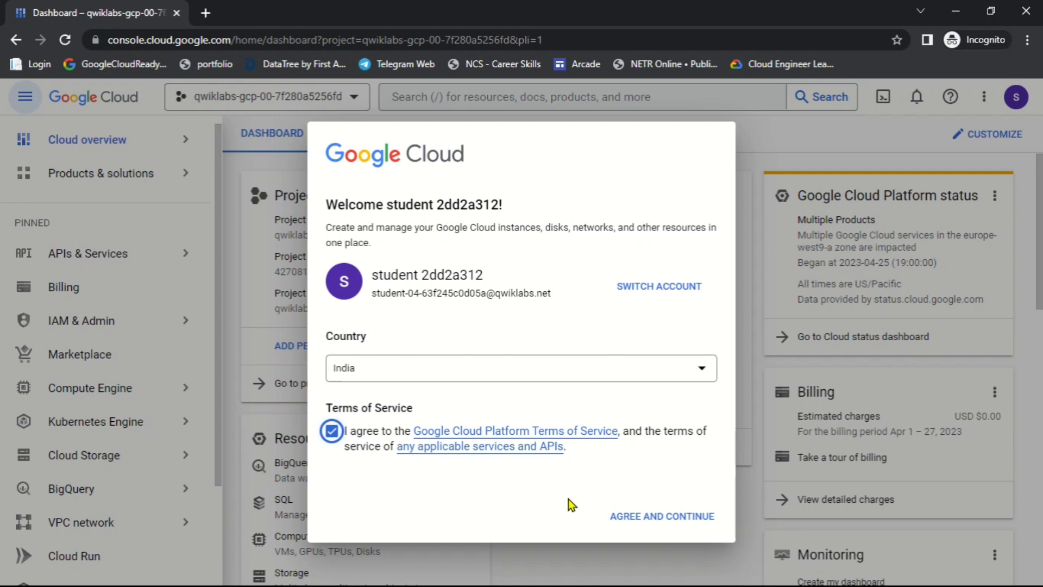
left_click(631, 517)
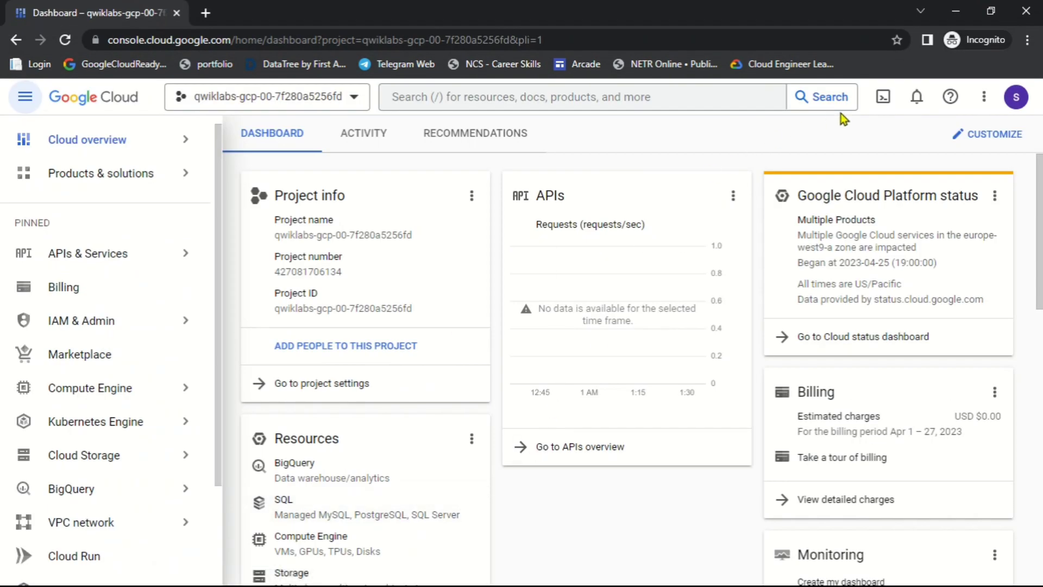
left_click(883, 97)
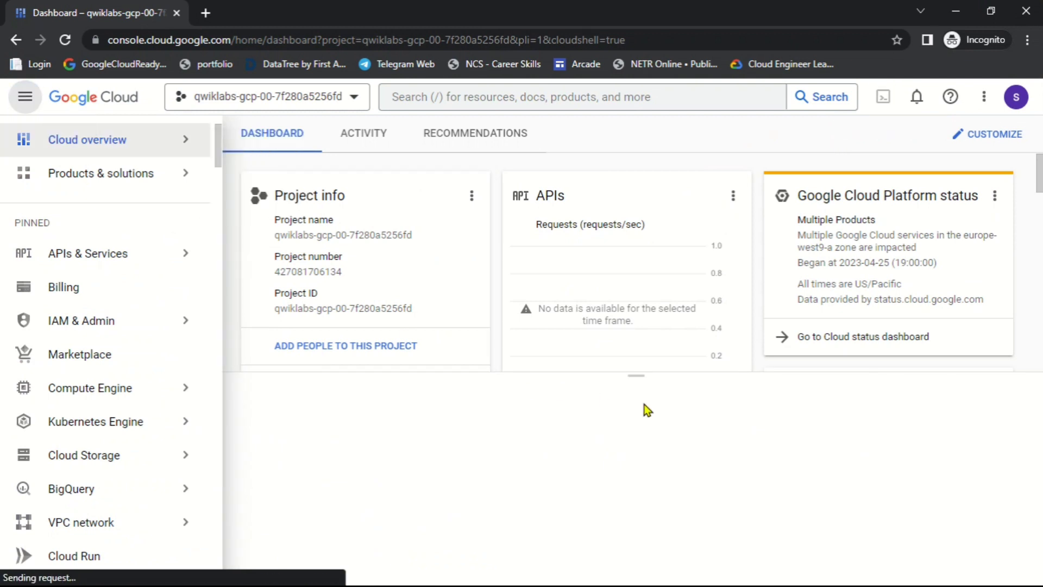
left_click_drag(523, 376, 523, 117)
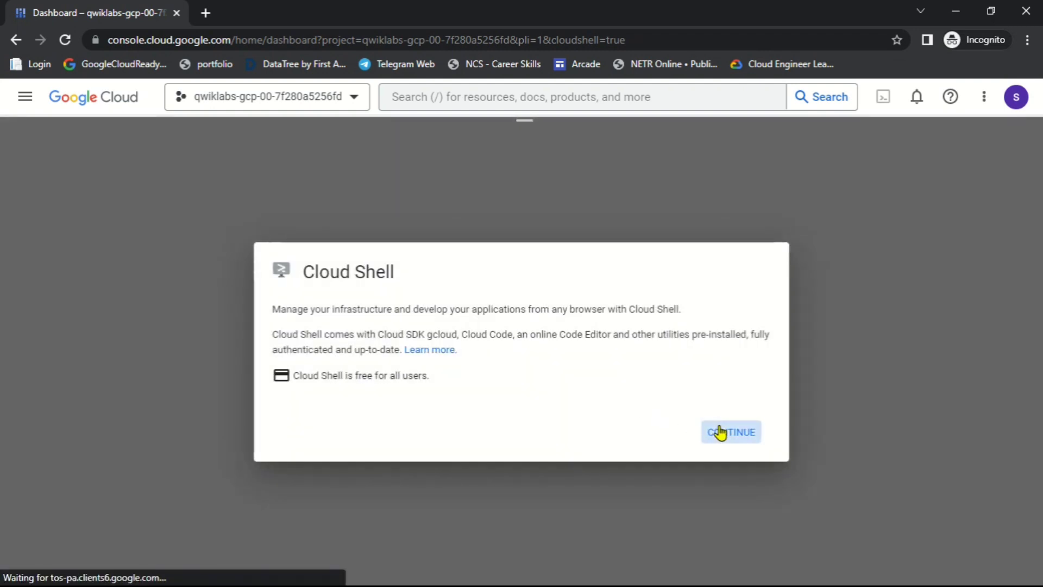
left_click(720, 431)
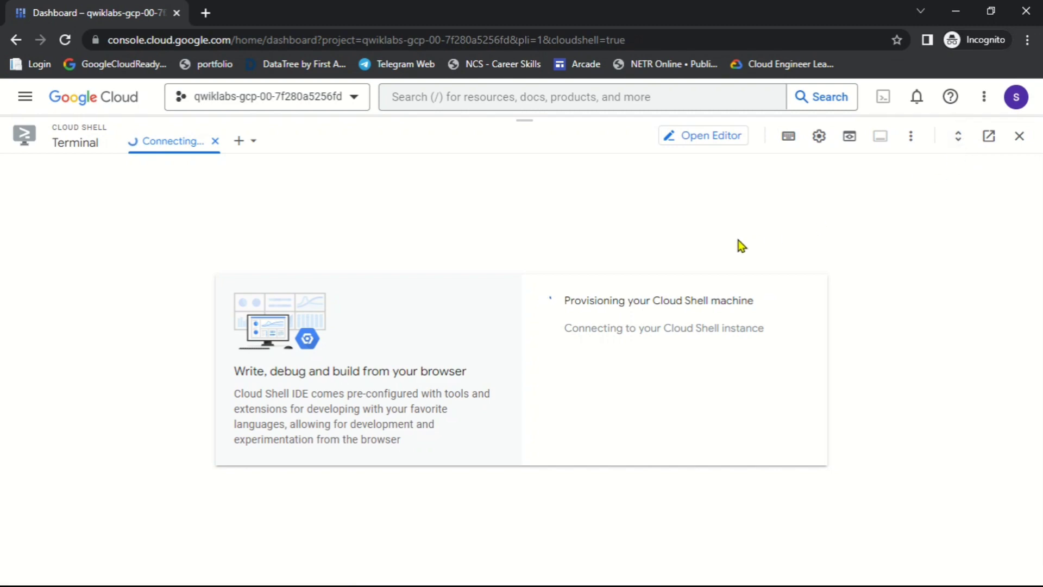
- Set the default gcloud region to us-east1 in Cloud Shell
key("alt+Tab")
left_click(872, 251)
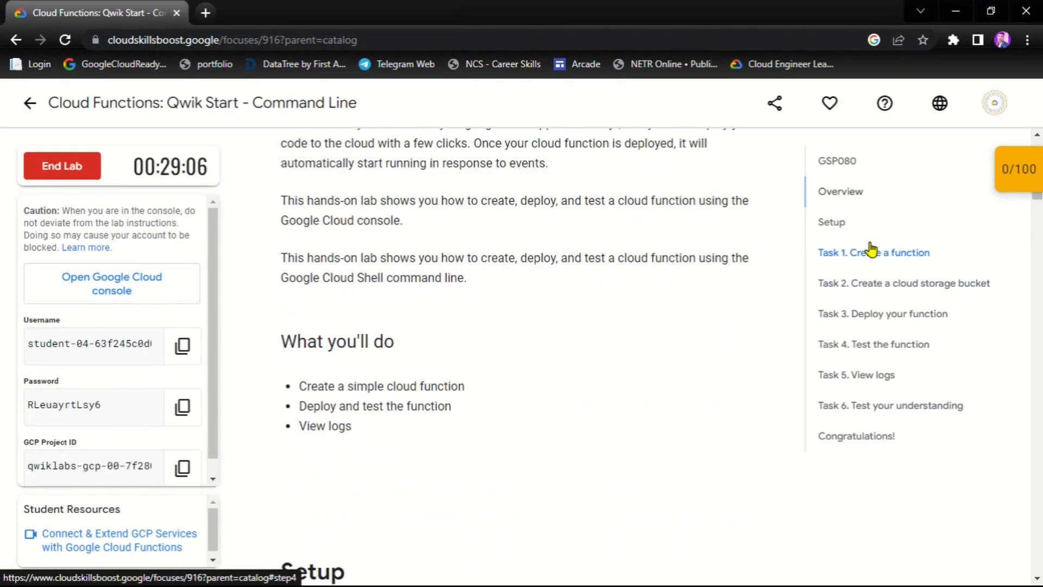
scroll(487, 352, "down", 3)
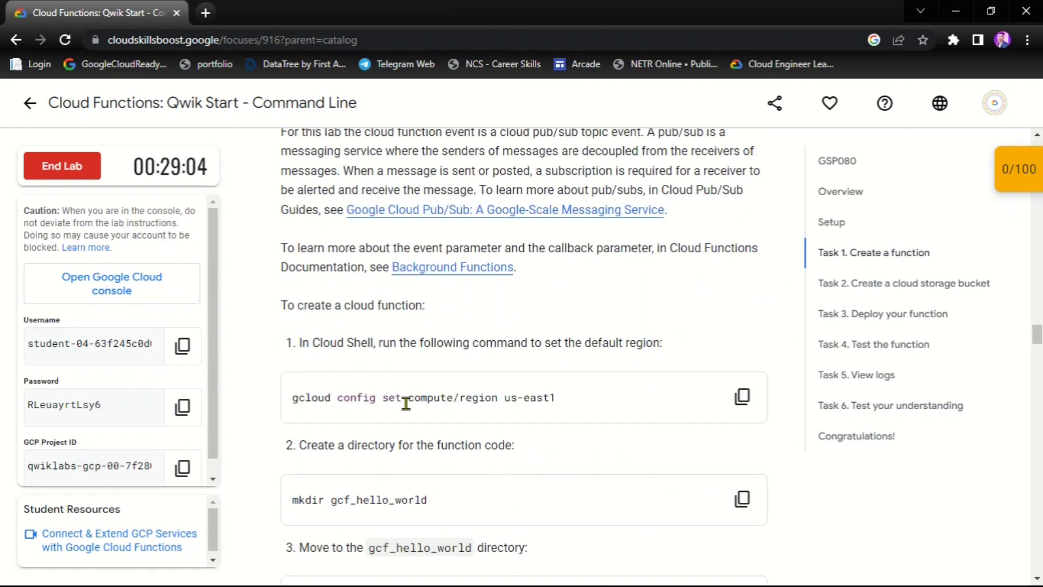
left_click(742, 396)
scroll(650, 423, "down", 1)
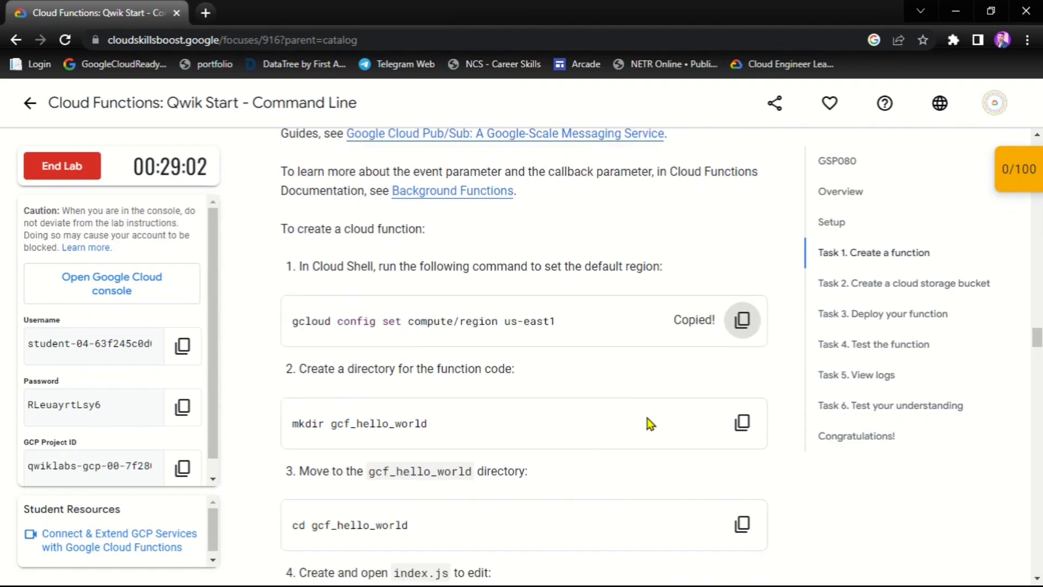
key("alt+Tab")
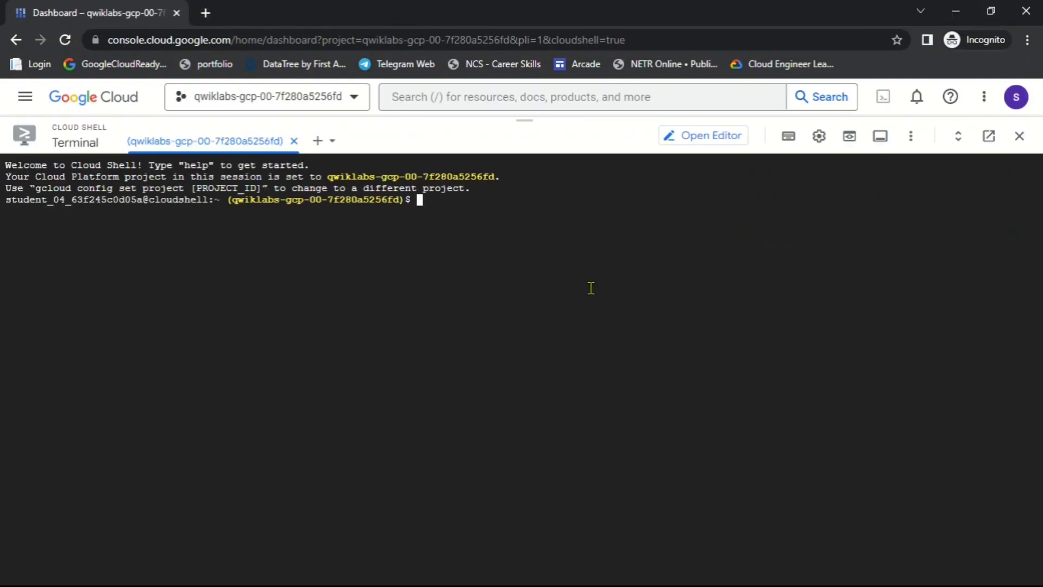
key("ctrl+v")
key("Return")
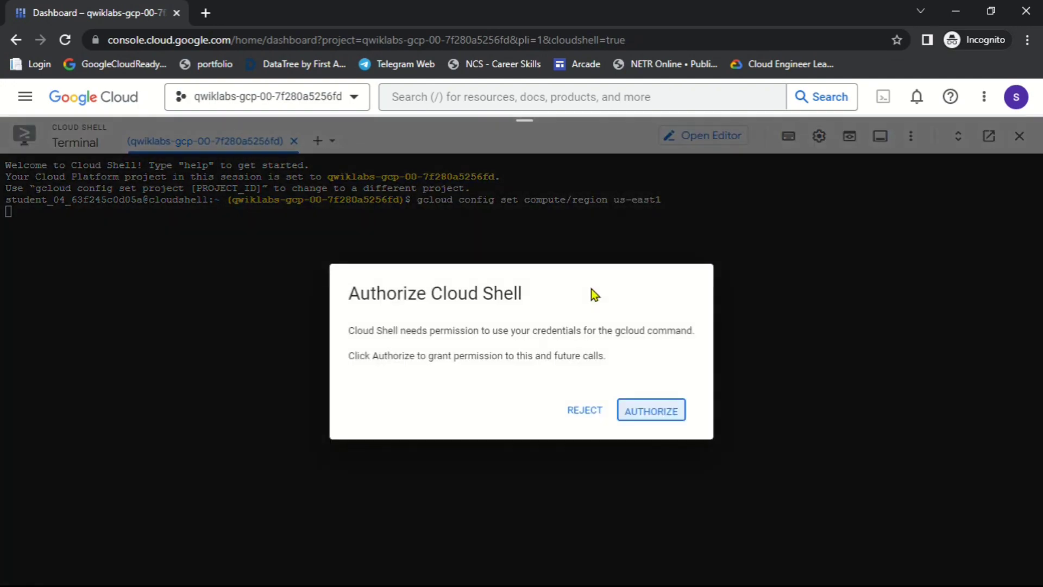
- Create the gcf_hello_world directory and change into it
key("alt+Tab")
scroll(692, 265, "down", 3)
left_click(742, 269)
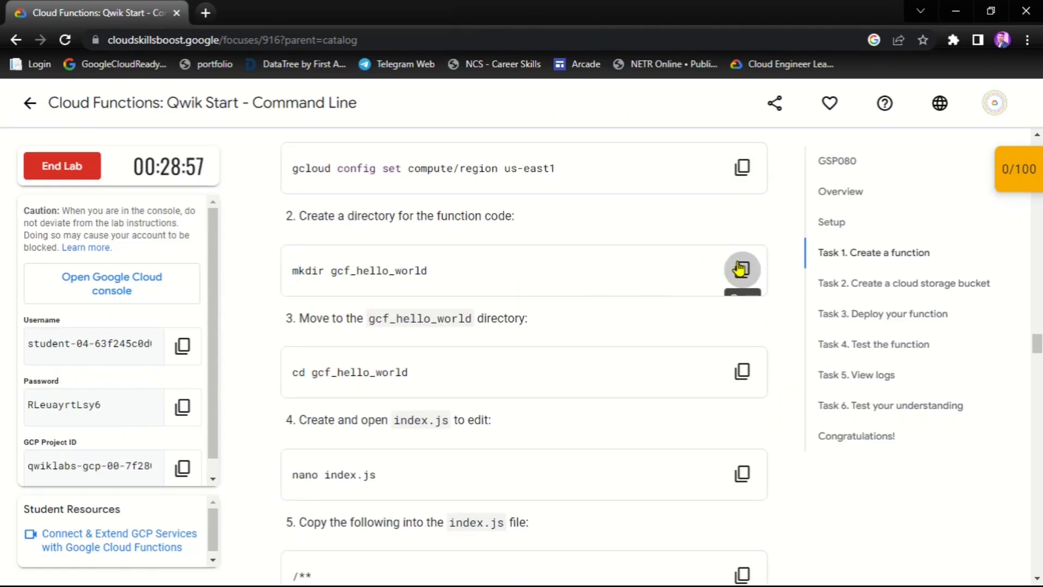
key("alt+Tab")
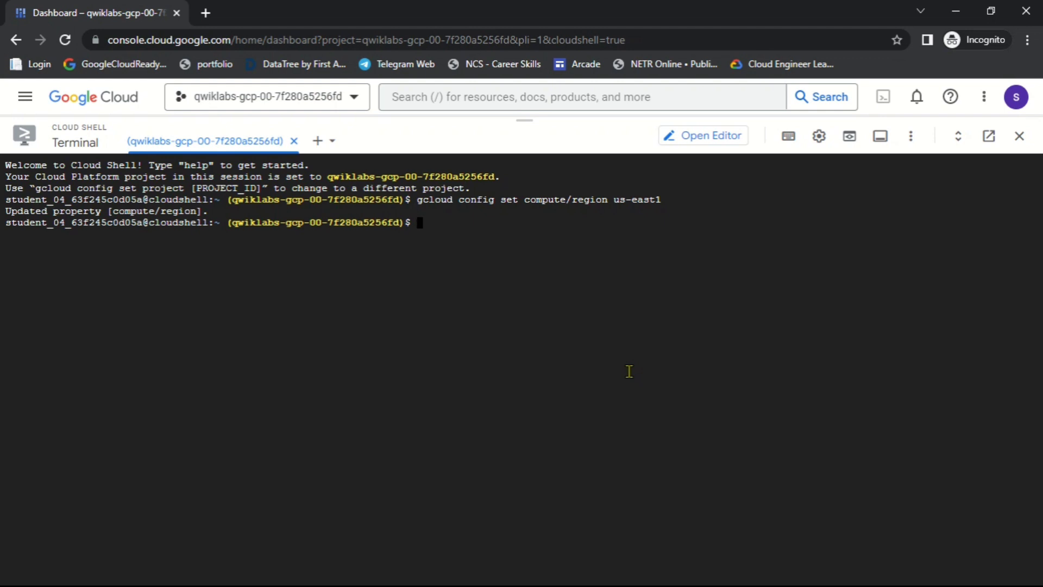
key("ctrl+v")
key("Return")
key("alt+Tab")
scroll(625, 373, "down", 1)
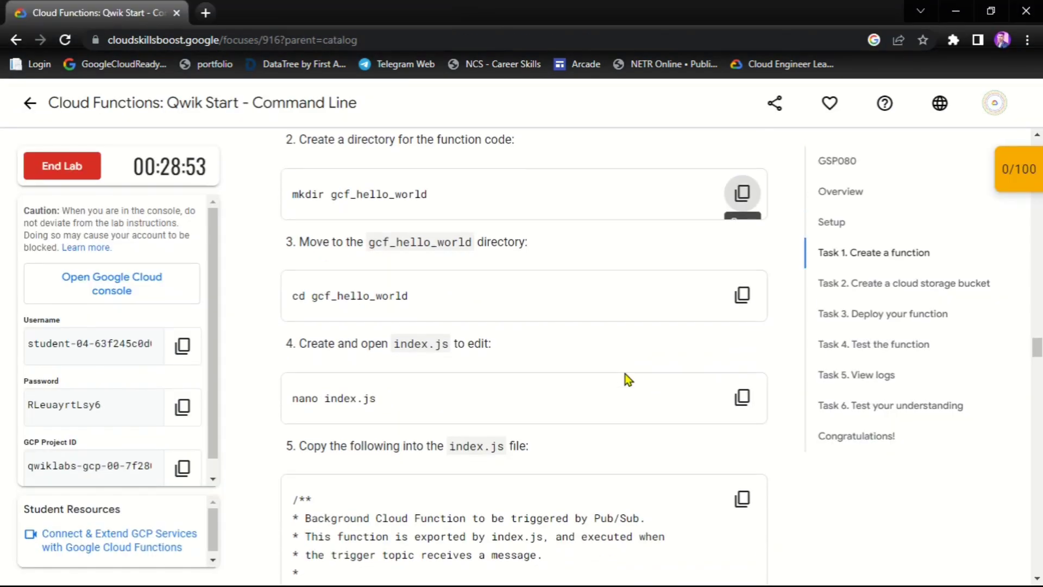
left_click(742, 295)
key("alt+Tab")
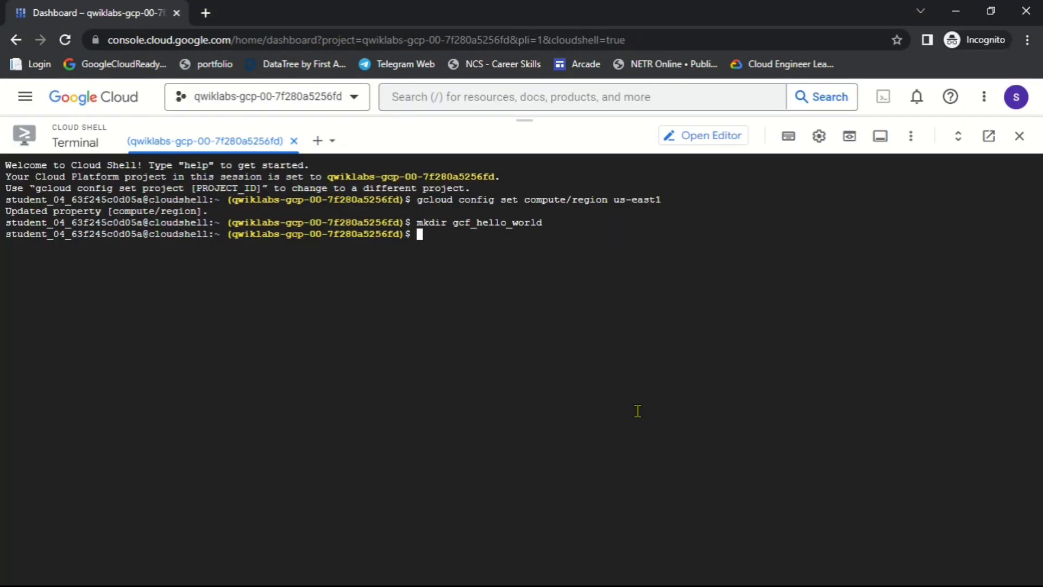
key("ctrl+v")
key("Return")
- Open index.js in nano, paste the helloWorld function code, and save the file
key("alt+Tab")
scroll(635, 413, "down", 1)
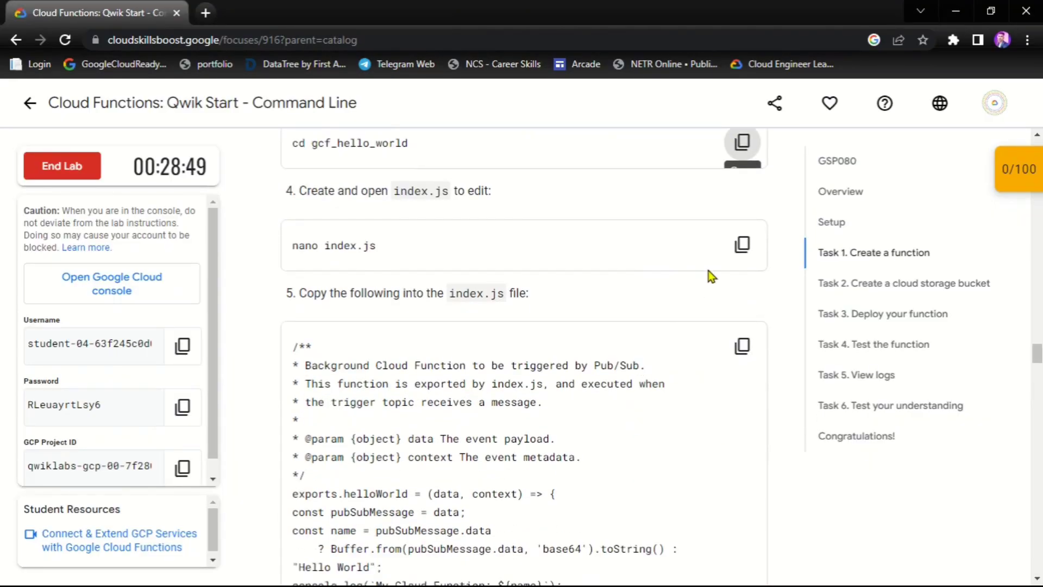
left_click(742, 244)
key("alt+Tab")
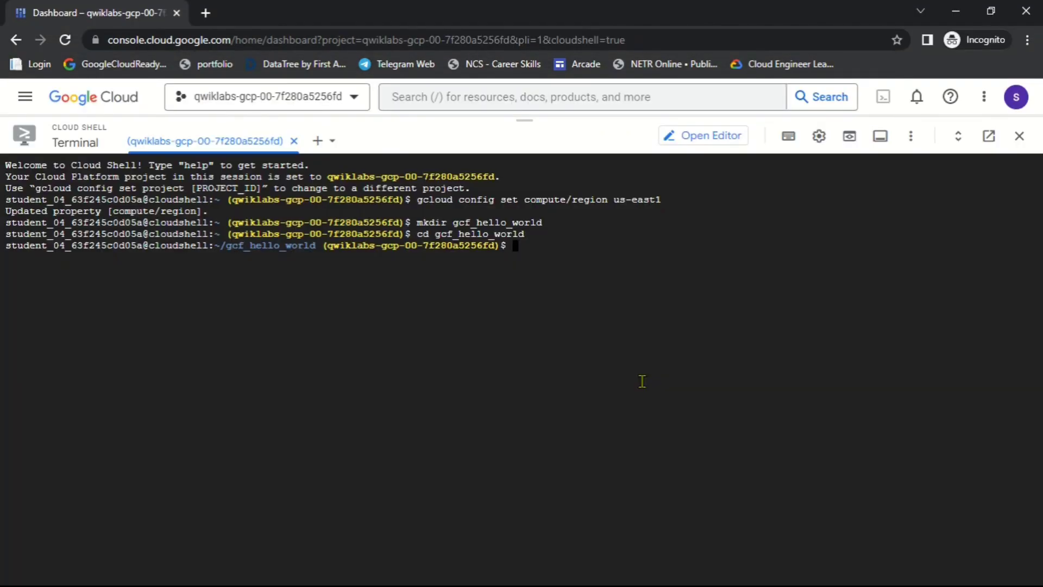
key("ctrl+v")
key("Return")
key("alt+Tab")
scroll(598, 377, "down", 2)
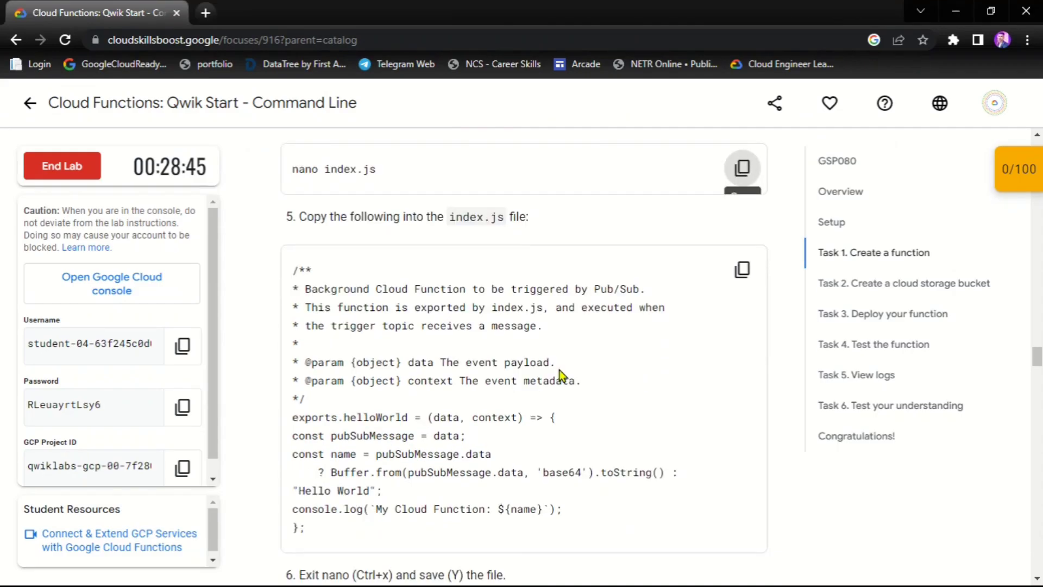
left_click(742, 270)
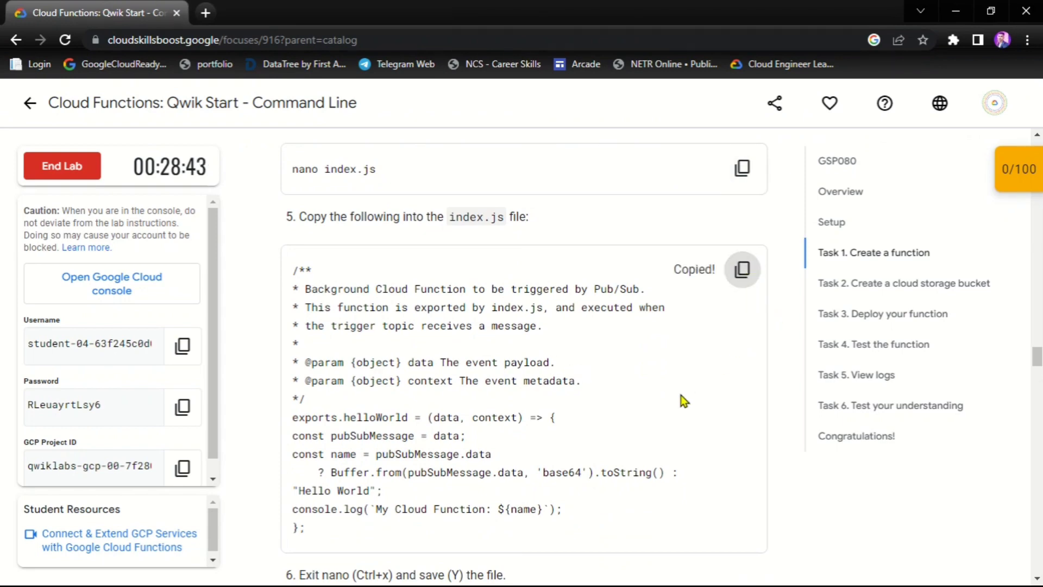
key("alt+Tab")
key("ctrl+v")
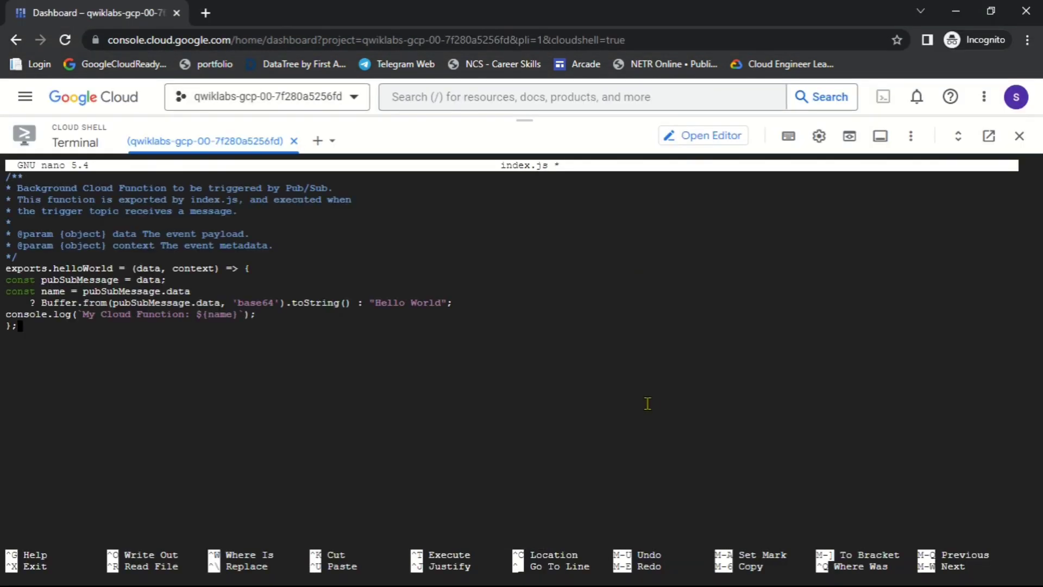
key("ctrl+x")
key("y")
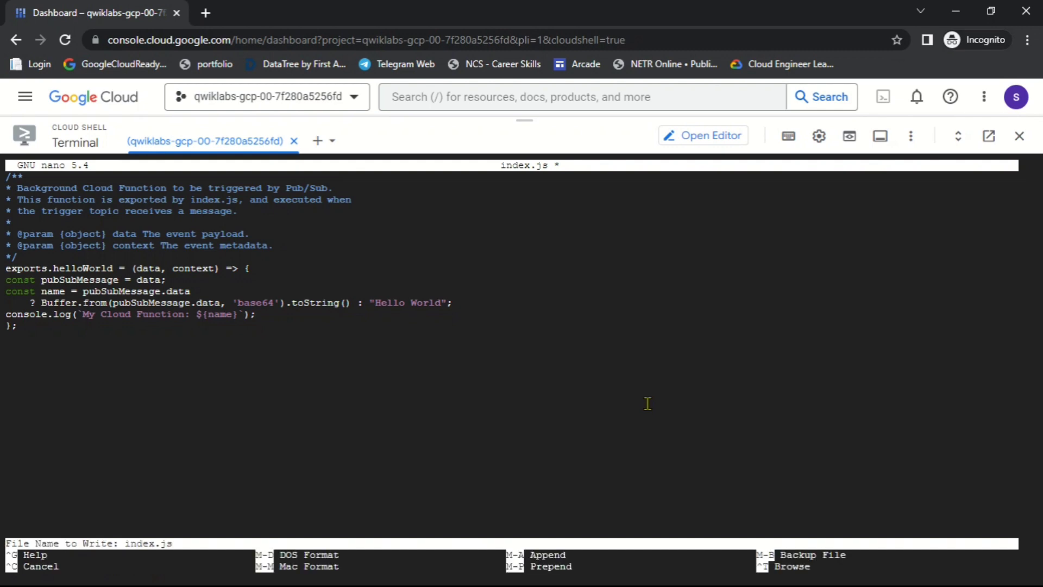
key("Return")
- Copy the gsutil mb bucket-creation command from the lab instructions
key("alt+Tab")
scroll(647, 403, "down", 5)
scroll(647, 403, "down", 4)
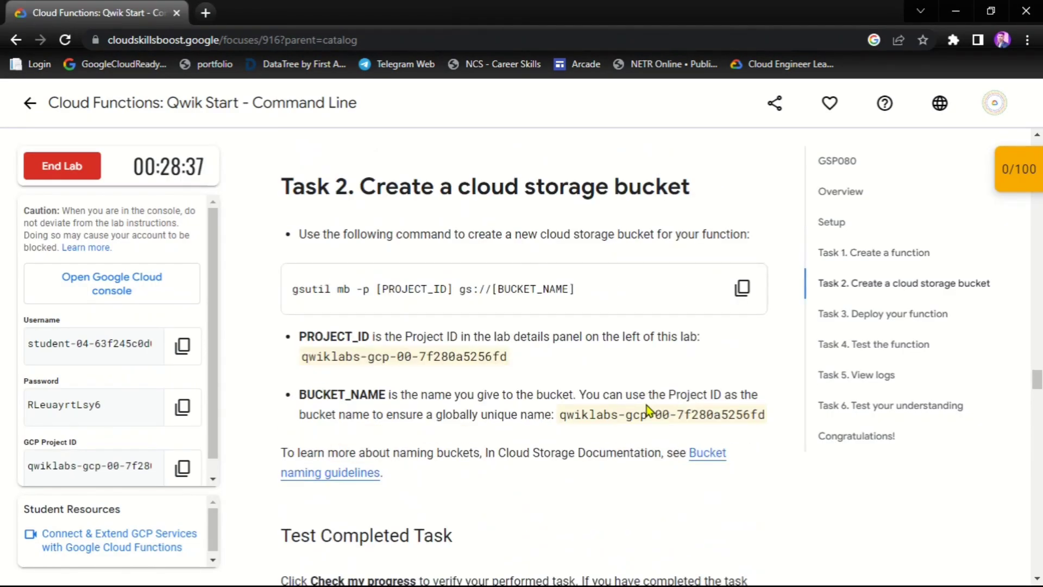
left_click(742, 288)
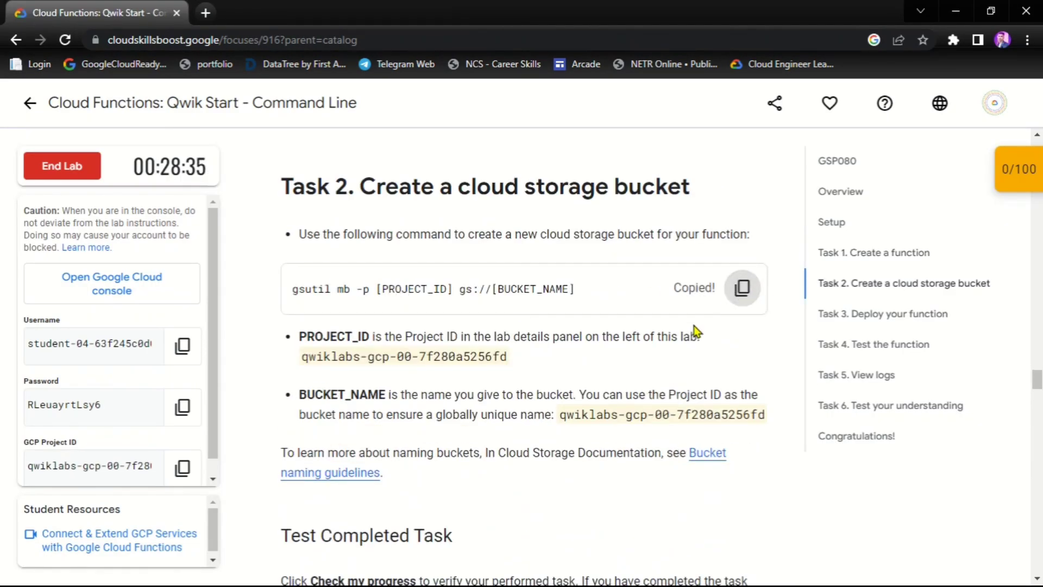
- Paste the gsutil mb command into a new Notepad note
key("super")
type("notepad")
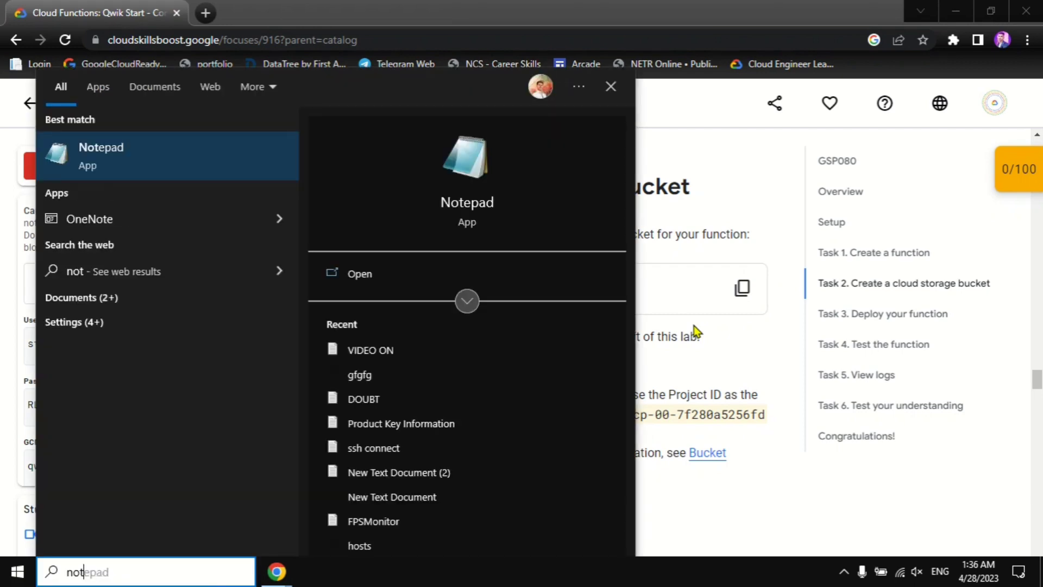
key("Return")
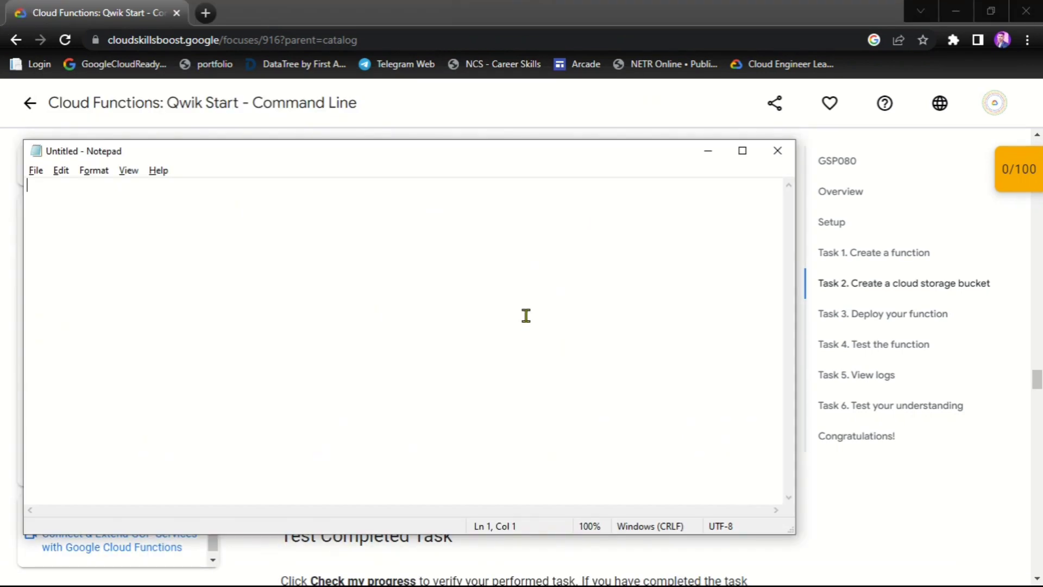
key("ctrl+v")
- Replace [PROJECT_ID] and [BUCKET_NAME] with qwiklabs-gcp-00-7f280a5256fd and copy the finished command
key("alt+Tab")
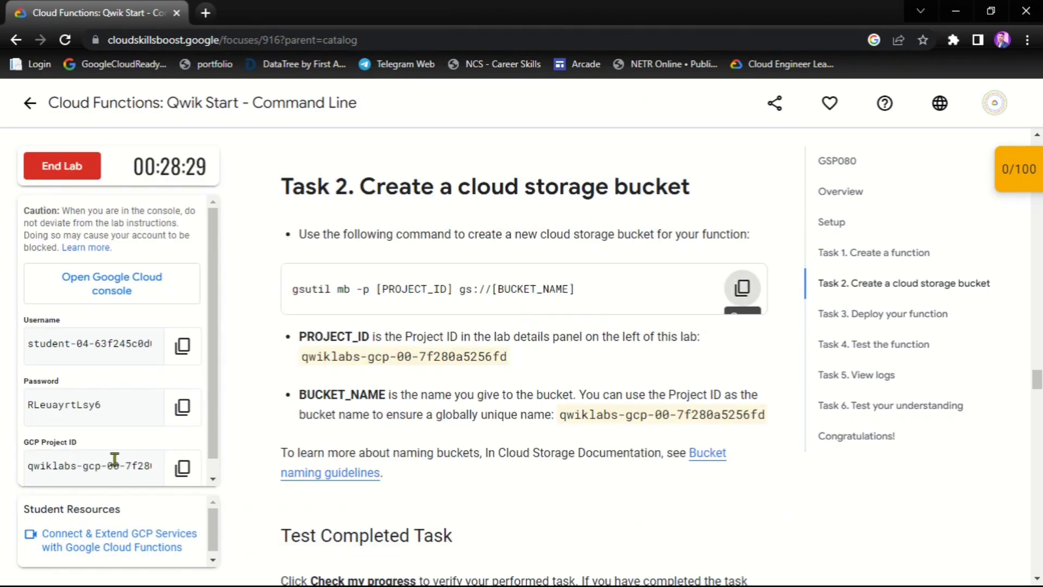
left_click(182, 468)
key("alt+Tab")
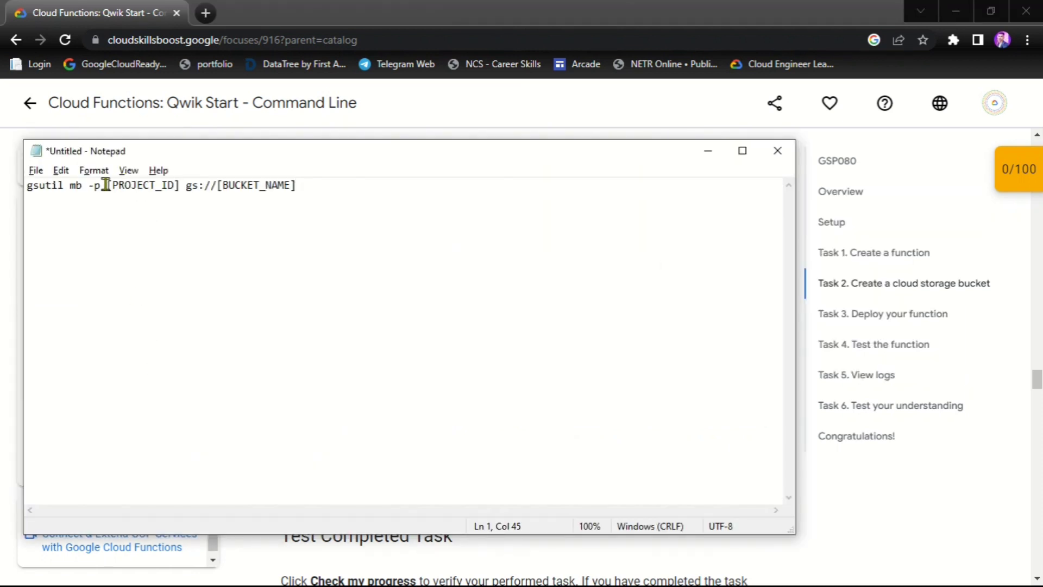
left_click_drag(107, 186, 179, 188)
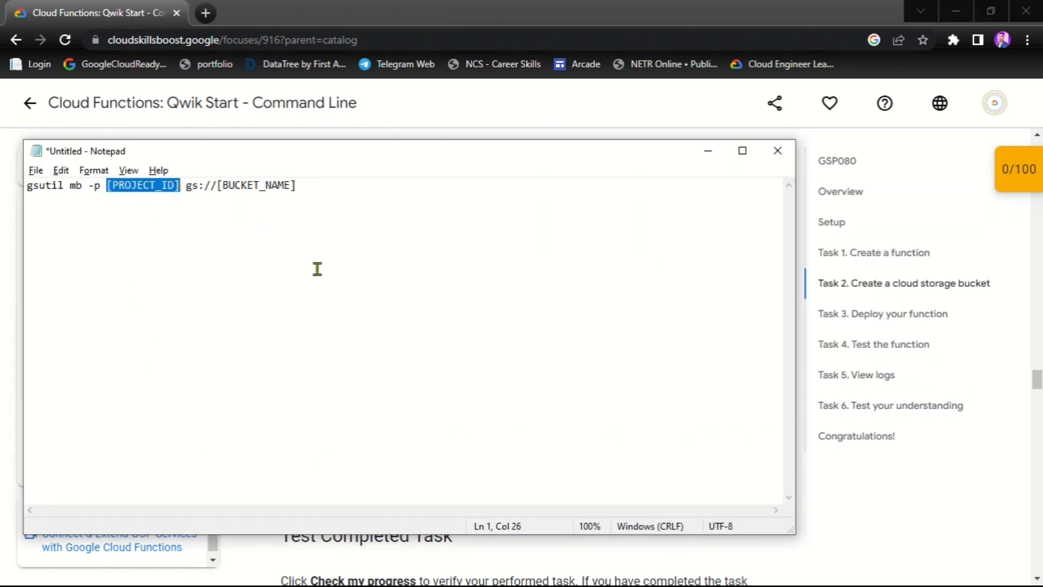
key("ctrl+v")
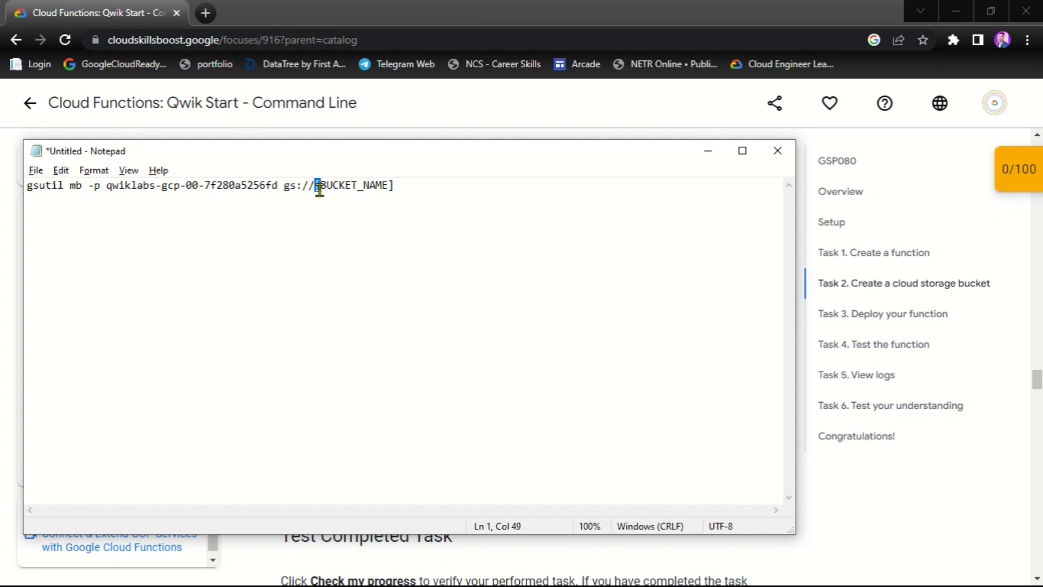
left_click_drag(319, 189, 386, 189)
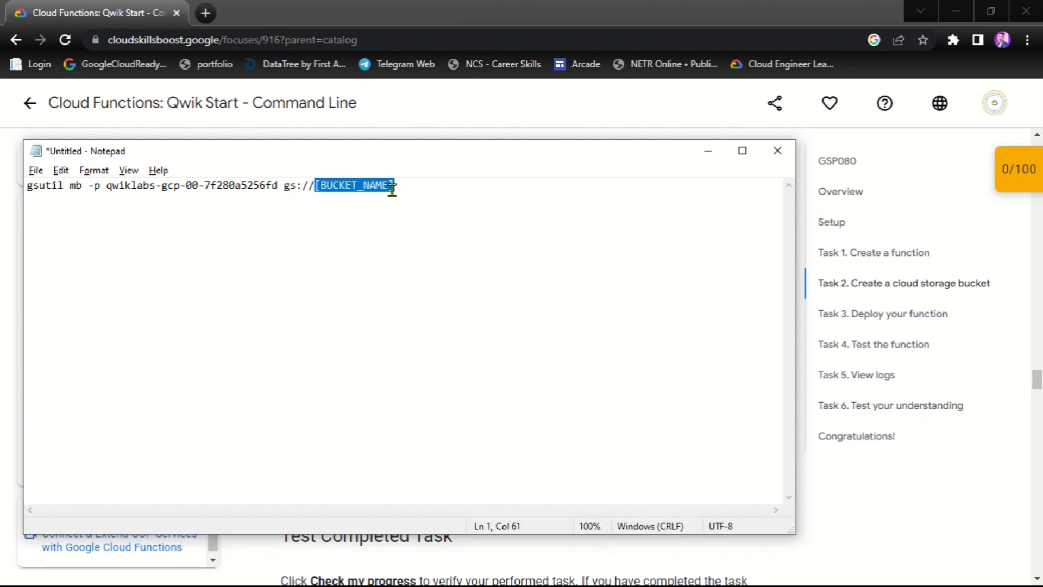
key("ctrl+v")
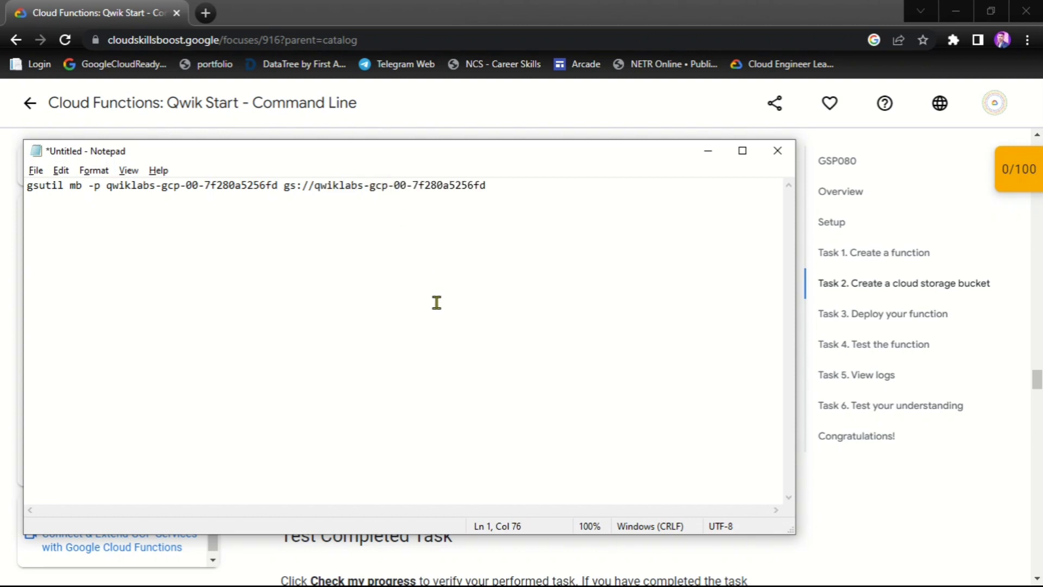
key("ctrl+a")
key("alt+Tab")
key("Tab")
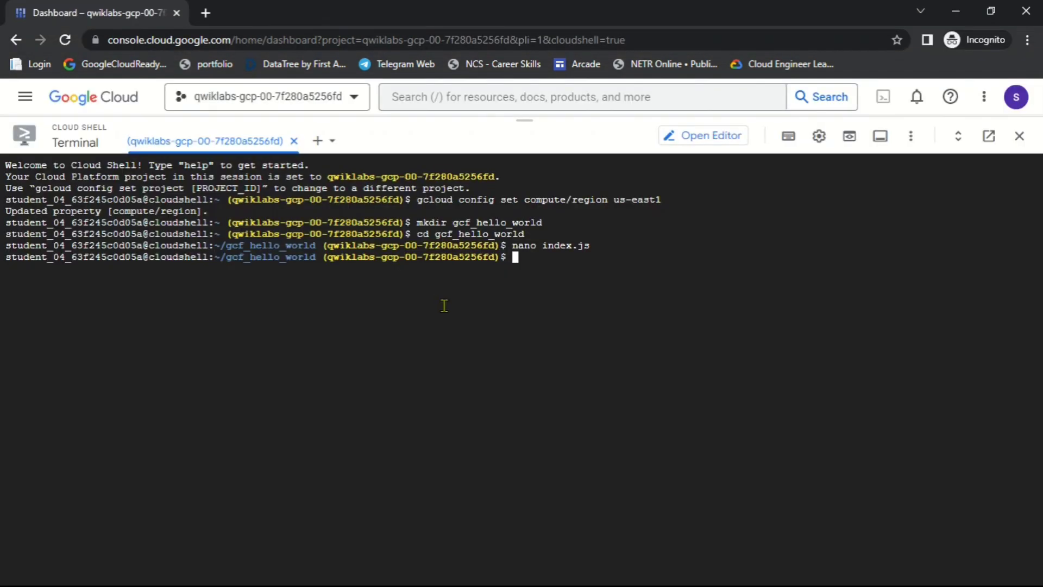
- Run the gsutil mb command to create the bucket, then discard the Notepad draft unsaved
key("ctrl+v")
key("Return")
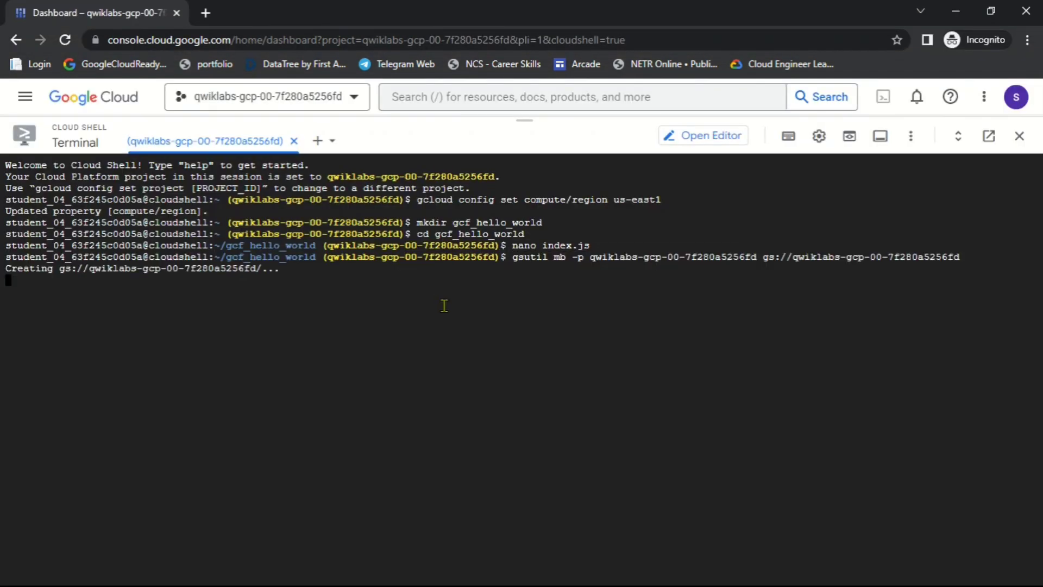
key("alt+Tab")
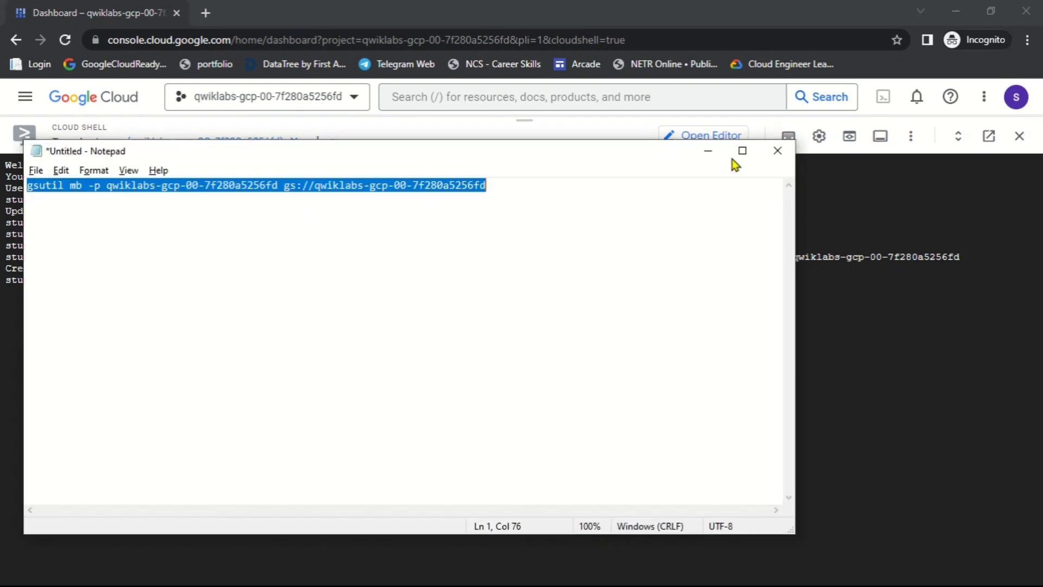
left_click(776, 153)
left_click(557, 302)
- Run Check my progress for the bucket-creation task on the lab page
key("alt+Tab")
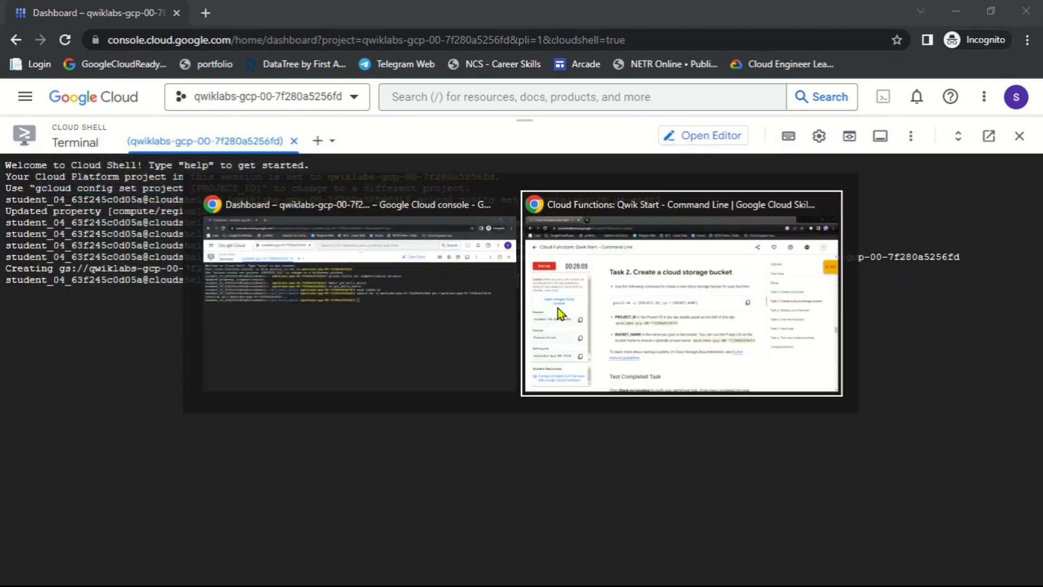
scroll(597, 391, "down", 3)
scroll(634, 380, "down", 3)
left_click(466, 312)
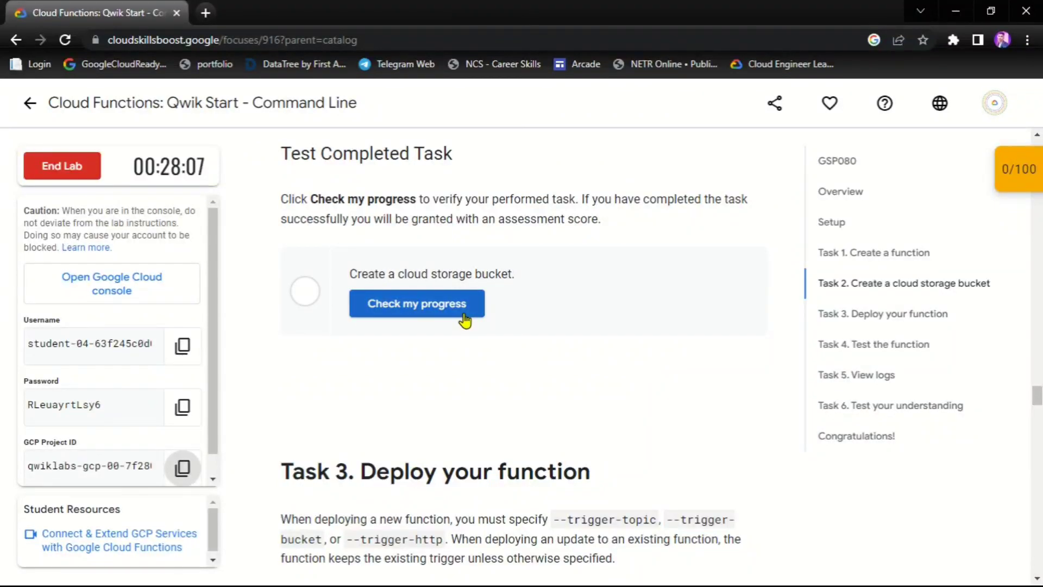
scroll(630, 361, "down", 1)
scroll(640, 355, "down", 5)
scroll(652, 355, "up", 7)
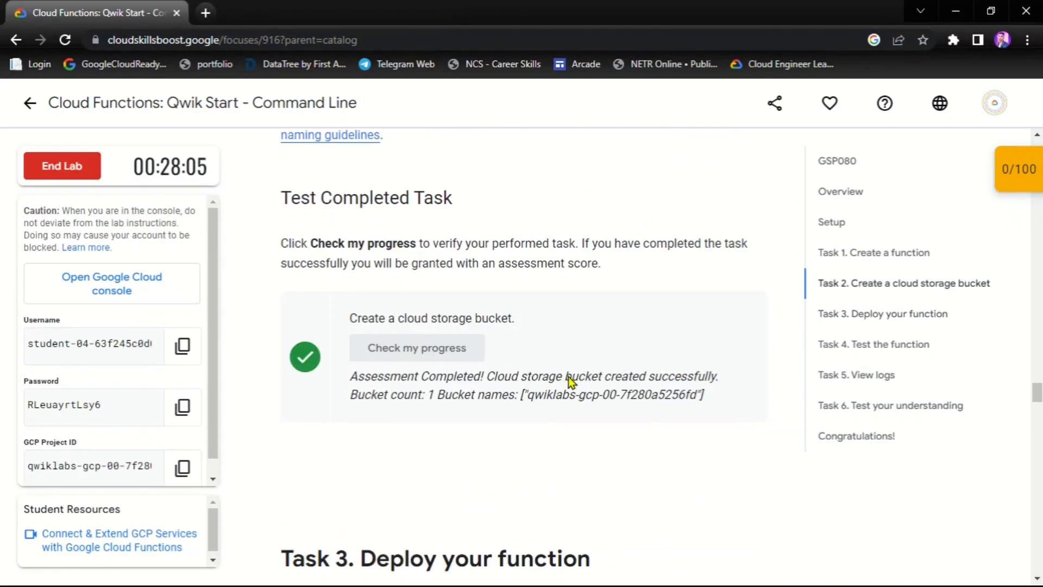
scroll(568, 380, "down", 6)
- Deploy helloWorld with gcloud functions deploy, using the project ID as --stage-bucket
left_click(742, 420)
key("alt+Tab")
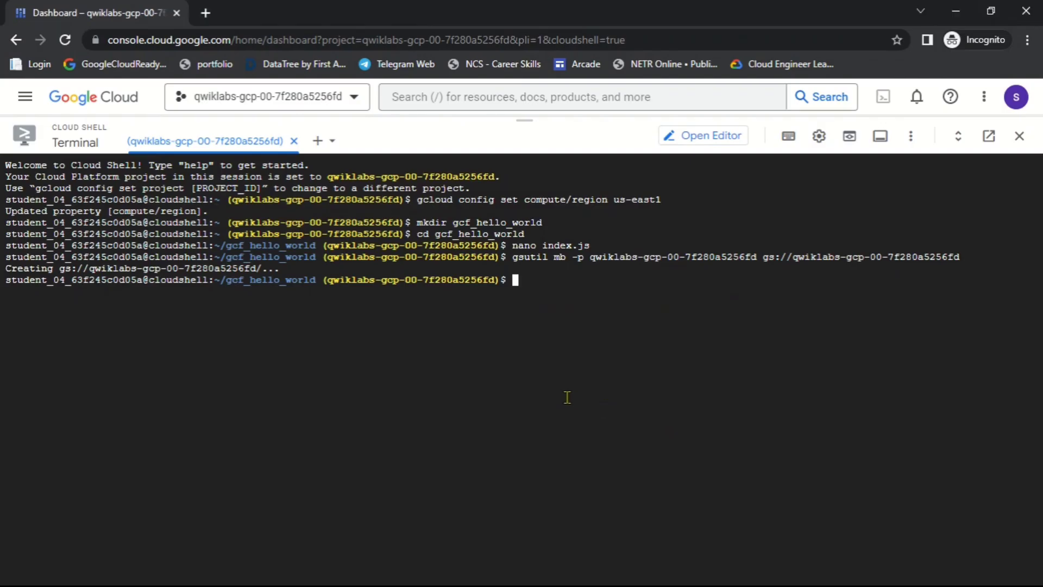
key("ctrl+v")
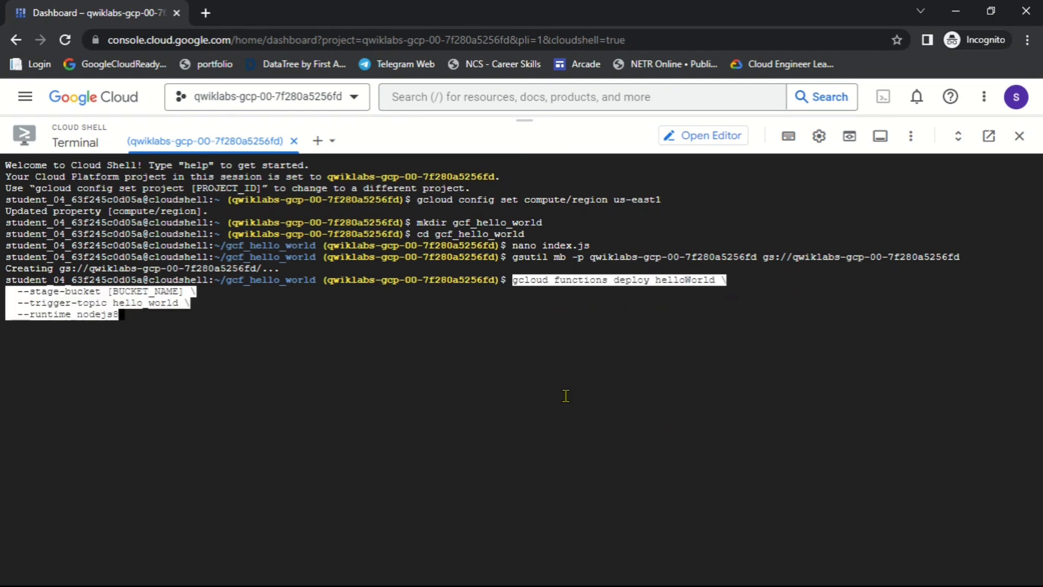
key("Left")
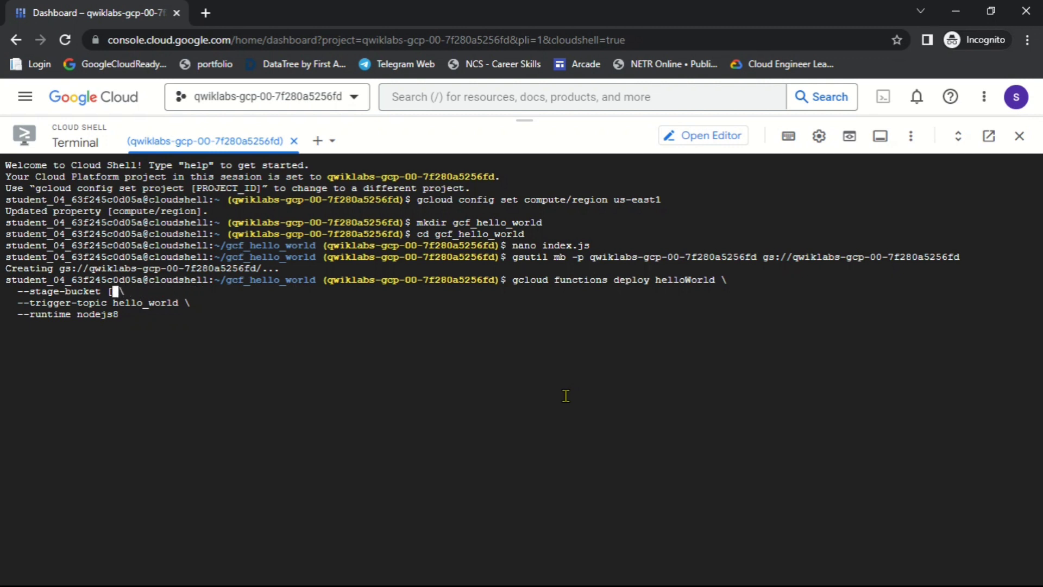
key("alt+Tab")
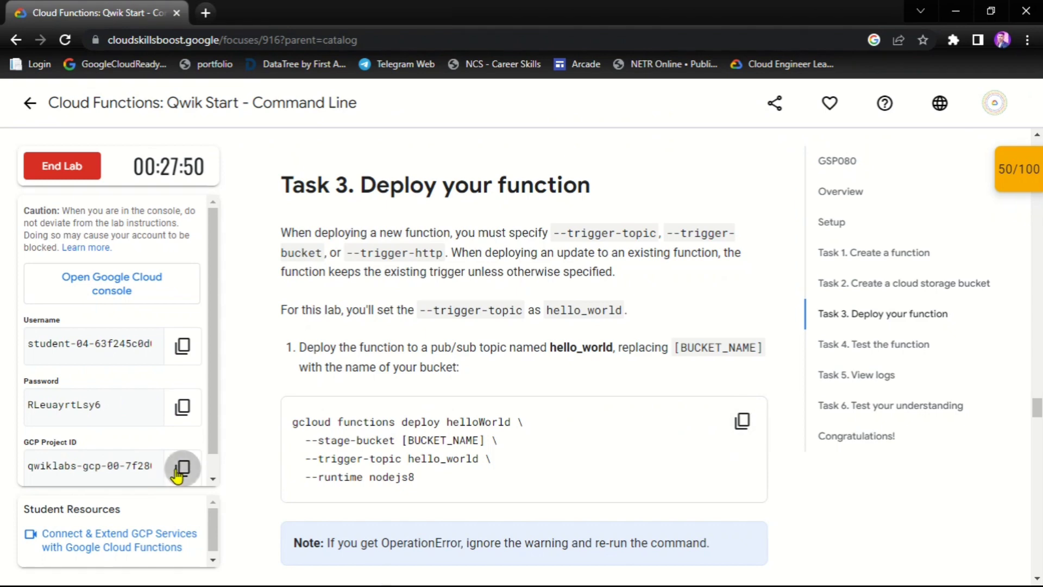
left_click(183, 467)
key("alt+Tab")
key("ctrl+v")
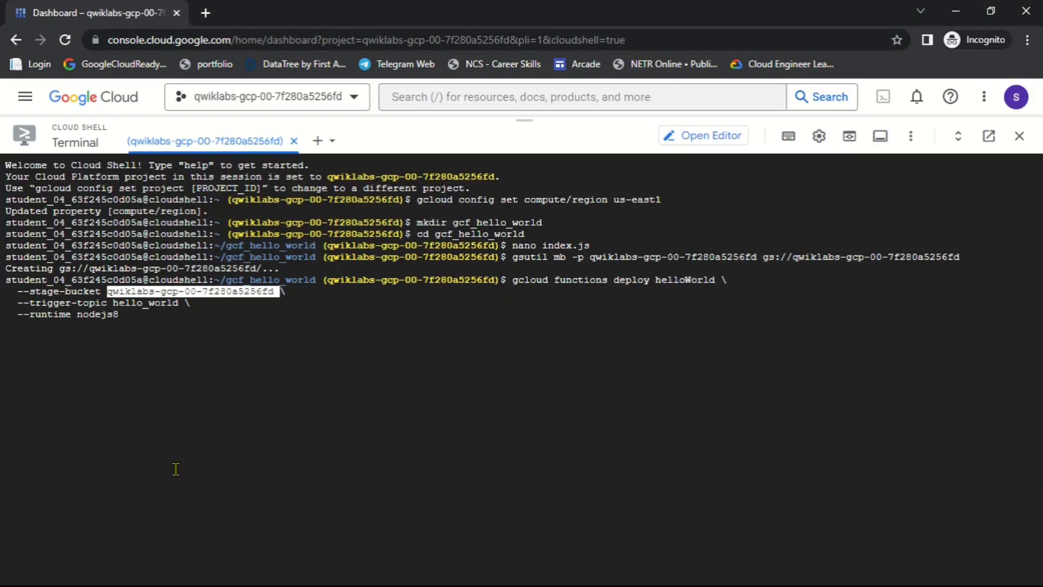
key("Return")
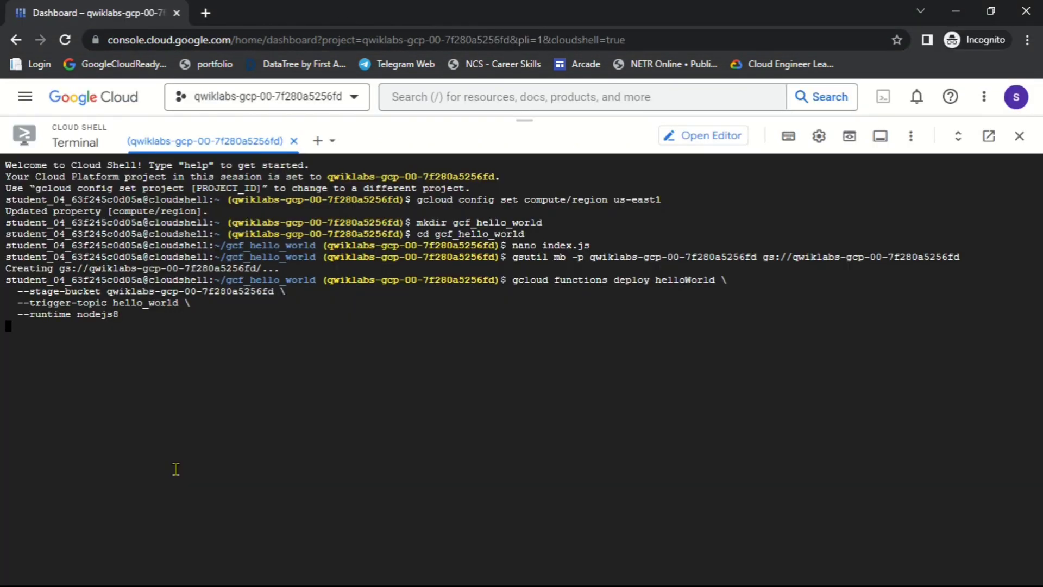
- Run gcloud functions describe helloWorld to confirm the function status is ACTIVE
key("alt+Tab")
scroll(513, 402, "down", 1)
scroll(543, 376, "down", 4)
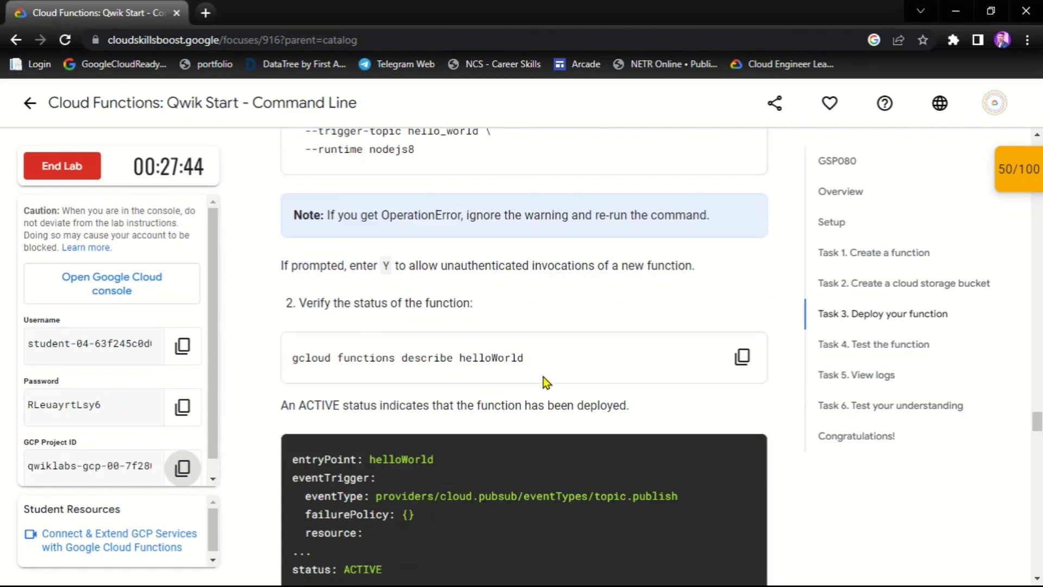
left_click(742, 302)
key("alt+Tab")
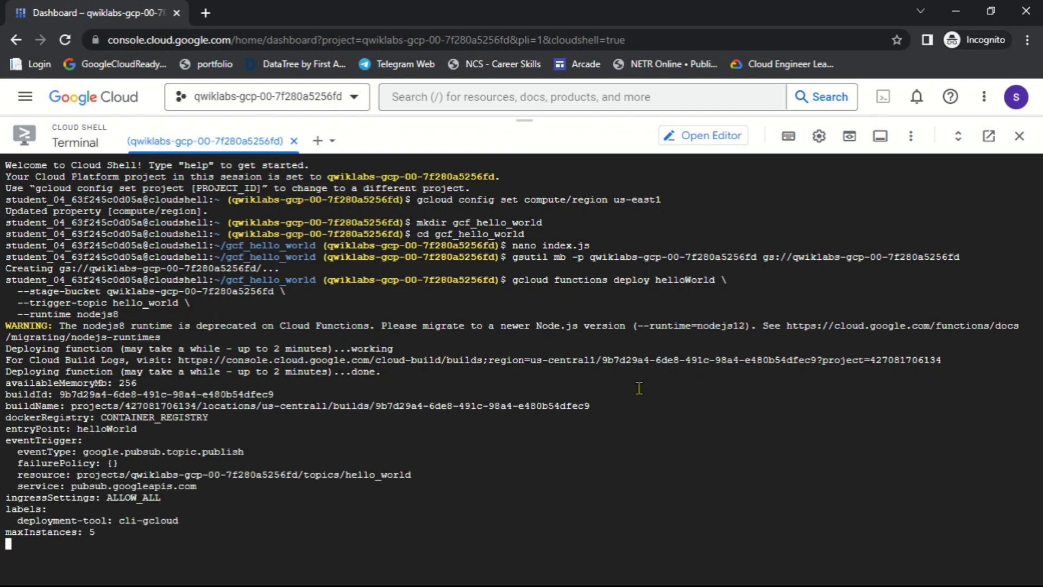
key("alt+Tab")
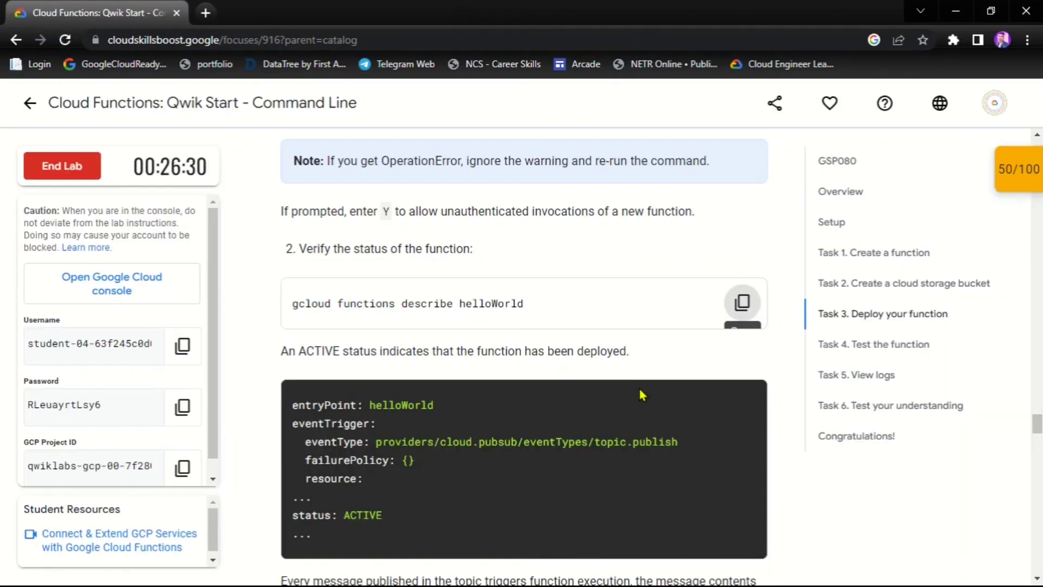
scroll(638, 386, "down", 3)
scroll(638, 385, "up", 4)
left_click(737, 375)
key("alt+Tab")
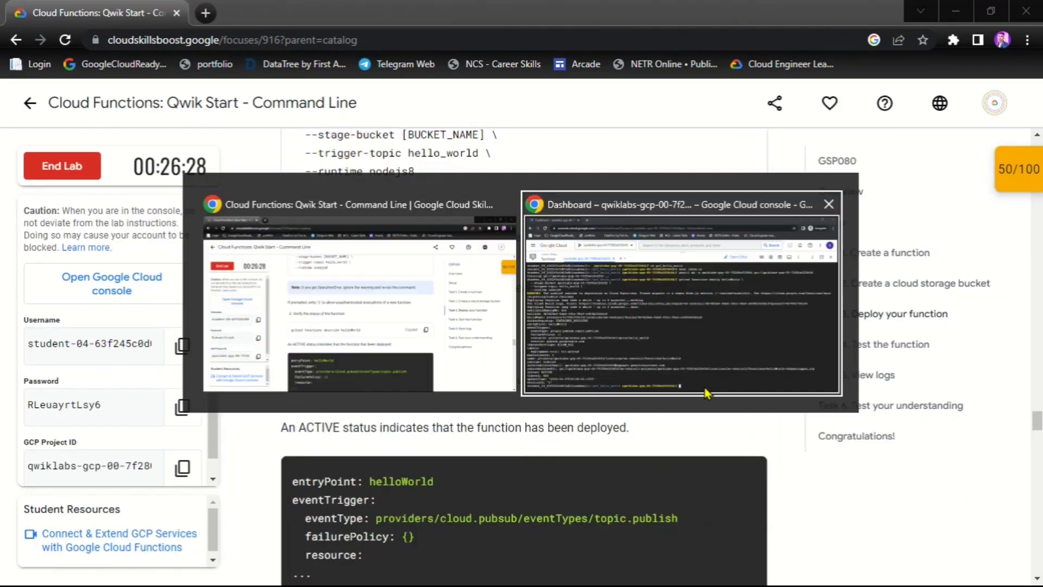
key("ctrl+v")
key("Return")
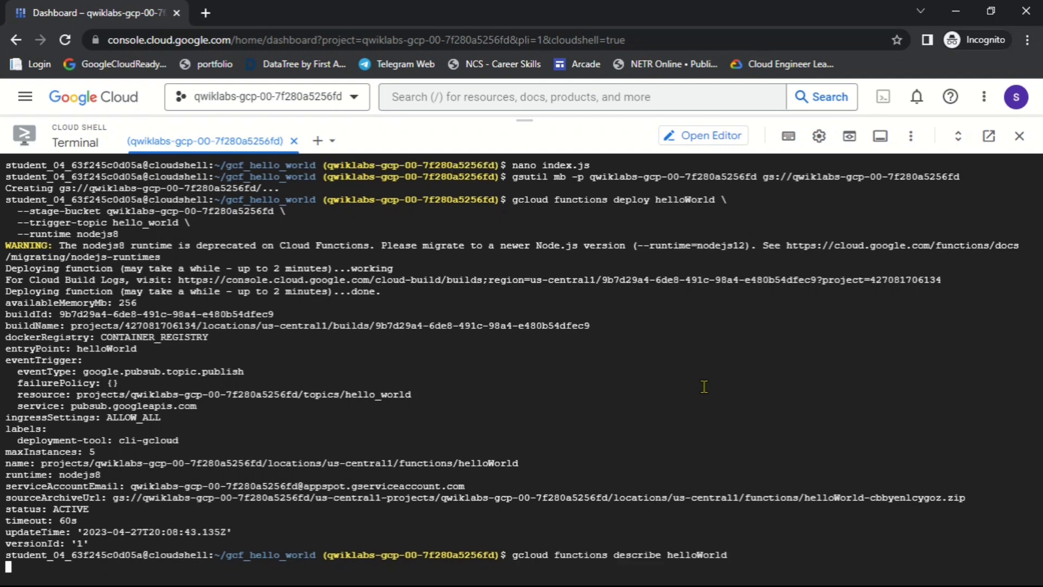
- Run Check my progress for the function deployment task
key("alt+Tab")
scroll(642, 391, "down", 4)
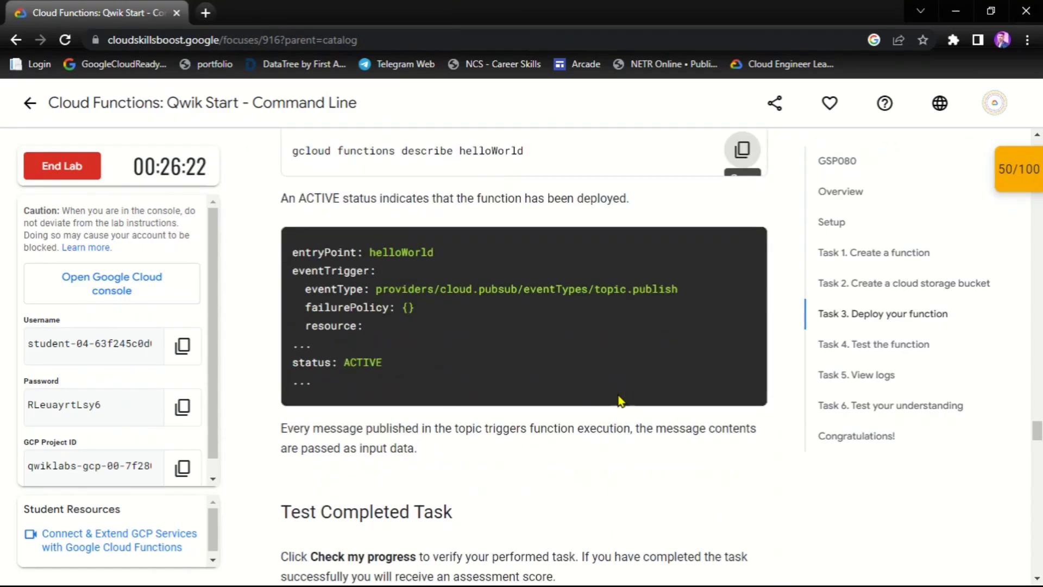
scroll(420, 452, "down", 4)
left_click(415, 432)
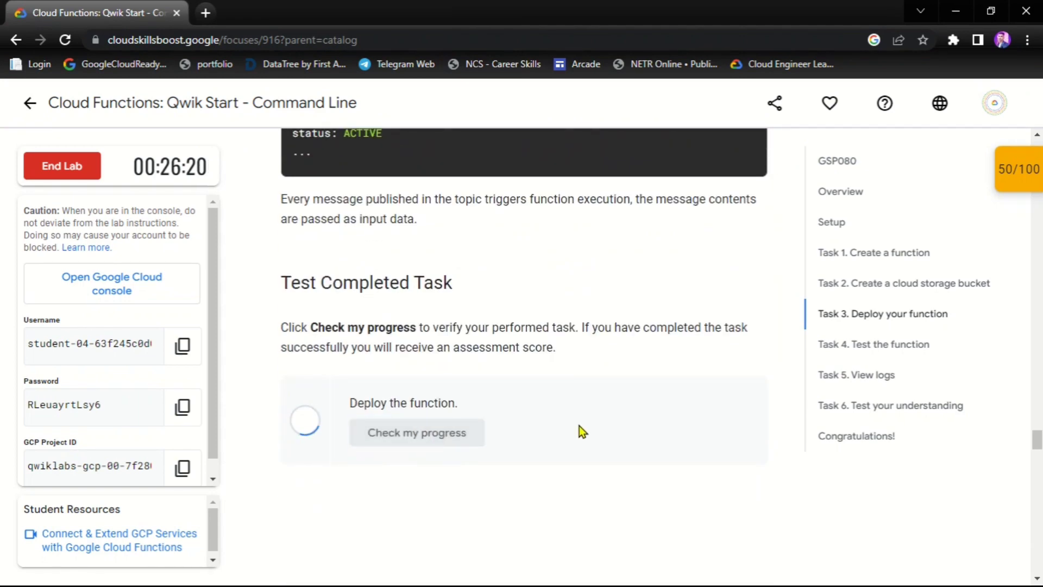
- Review the 100/100 checkpoint scores, jump to Congratulations, and choose End Lab
left_click(1015, 169)
left_click(922, 276)
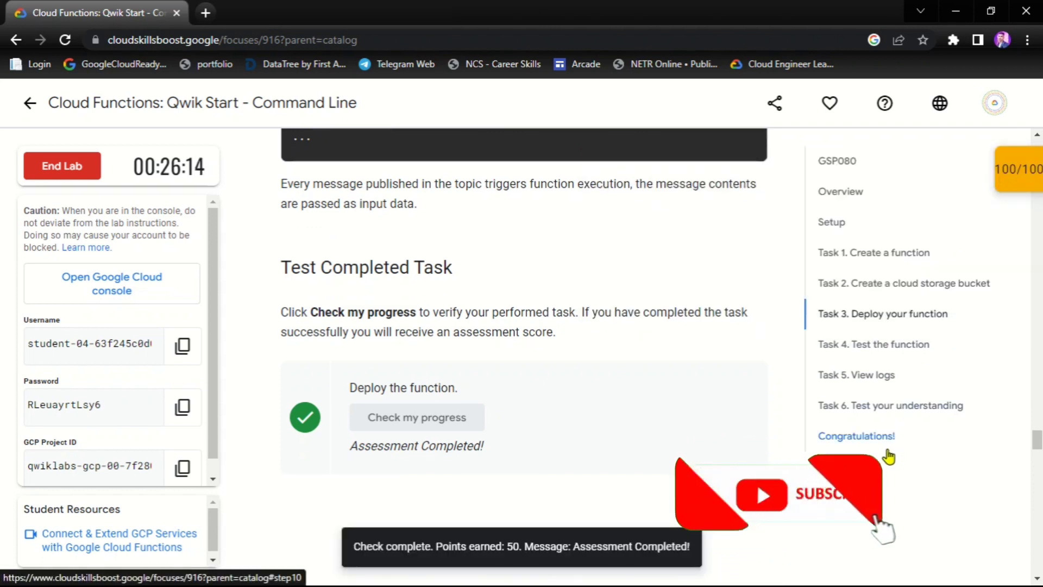
left_click(900, 435)
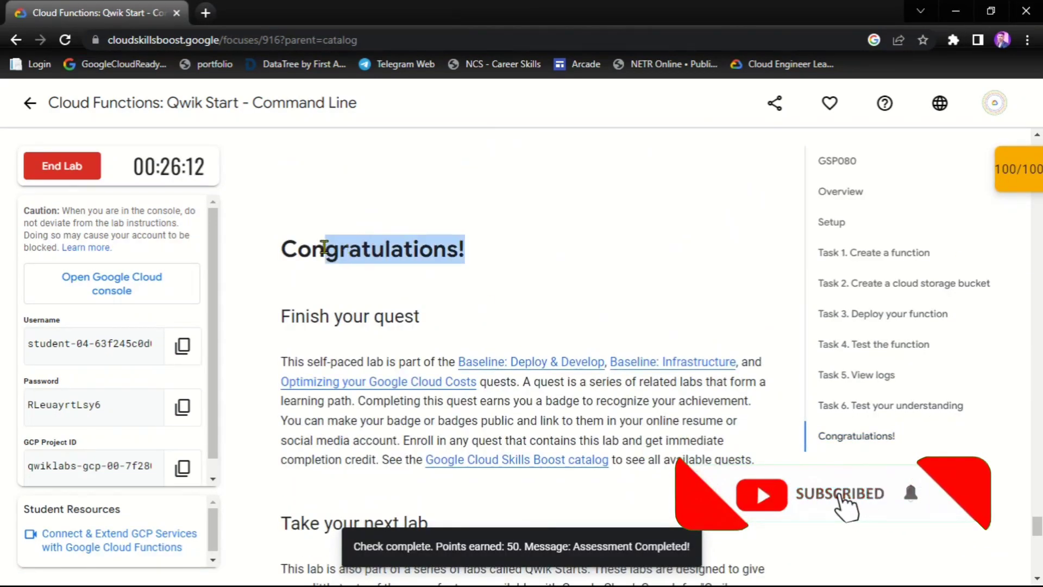
left_click(79, 177)
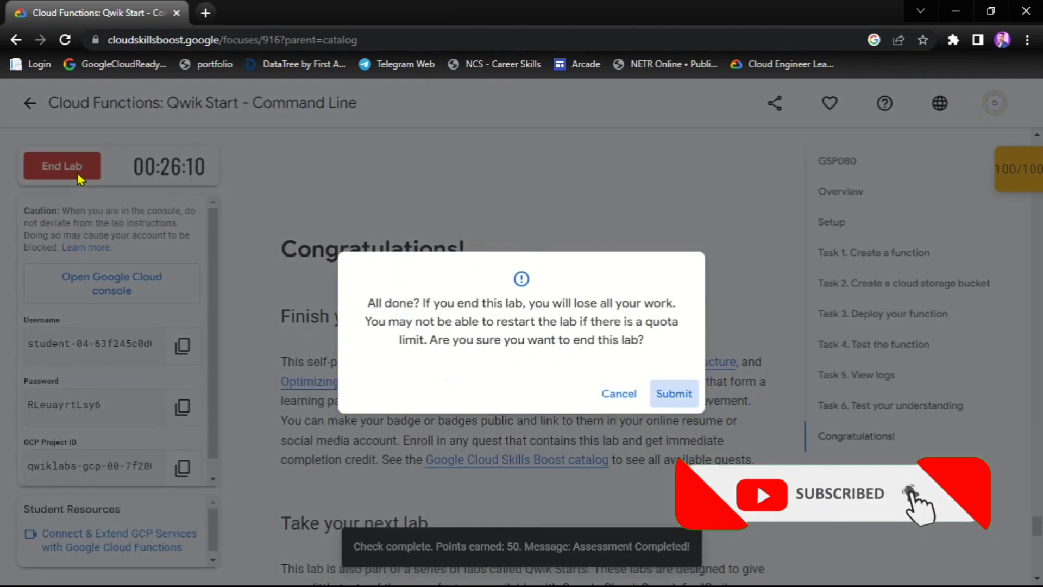
- Confirm ending the lab and submit a five-star rating
left_click(605, 393)
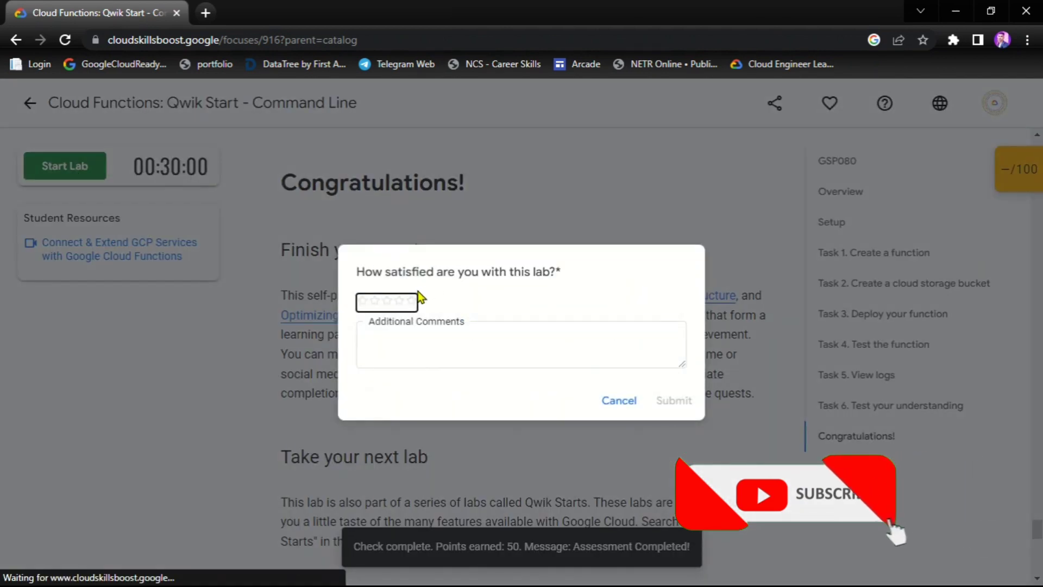
left_click(411, 300)
left_click(667, 406)
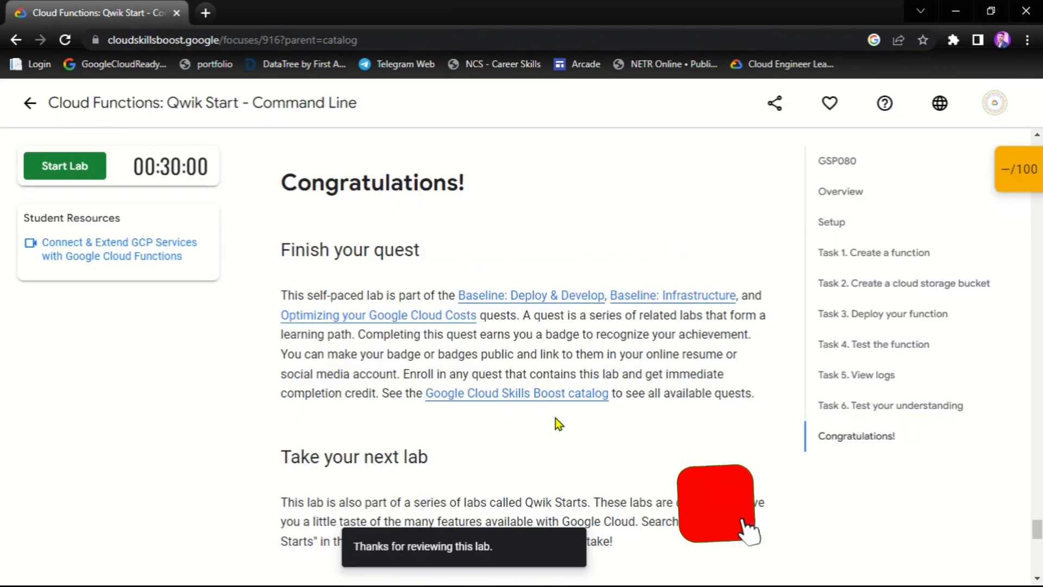